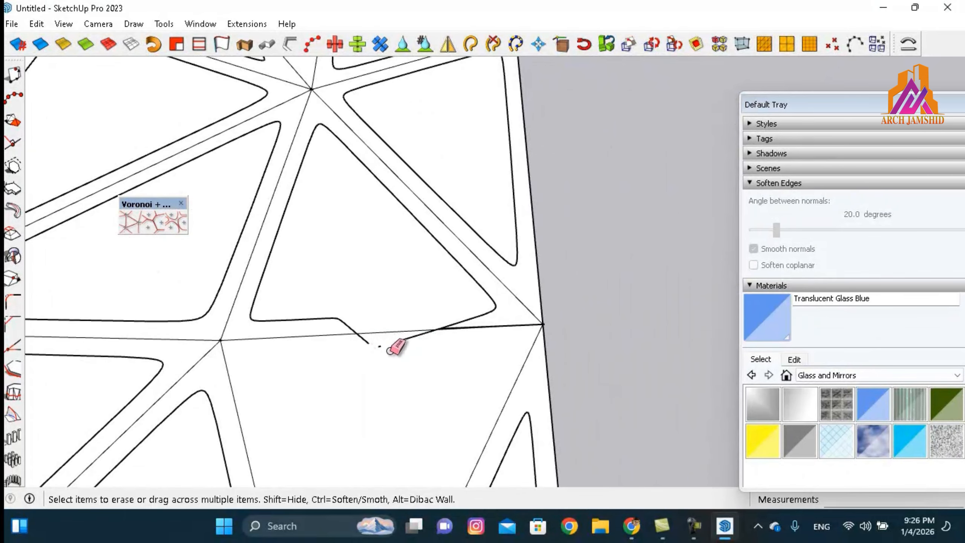
# Step: Undo the last erasure and erase the misshapen rounded outline in the triangular cell at the panel's side edge
pyautogui.hotkey('ctrl', 'z')
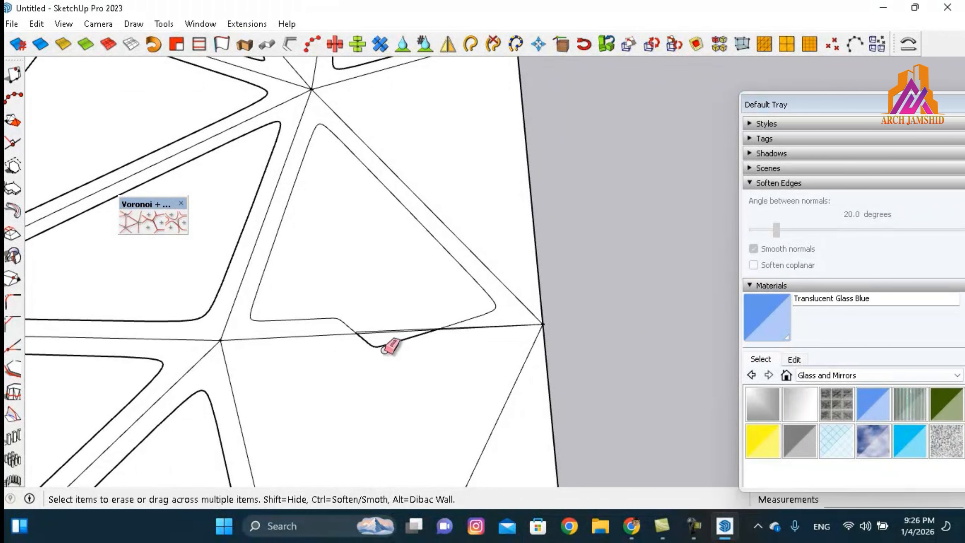
pyautogui.click(375, 347)
pyautogui.scroll(5, 369, 333)
pyautogui.moveTo(350, 334); pyautogui.dragTo(326, 334)
pyautogui.scroll(-3, 365, 354)
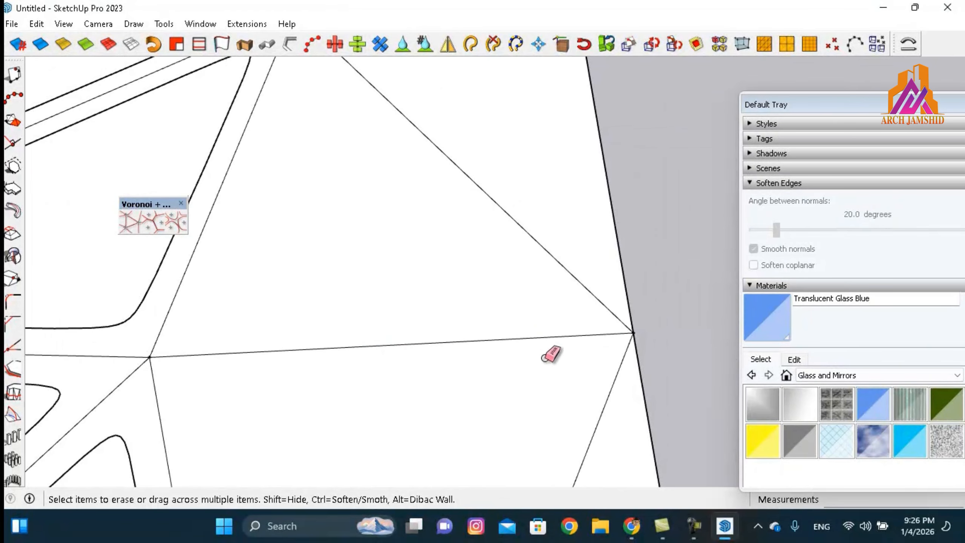
# Step: Create rounded inner outlines in the remaining lower triangular cells with a 130 mm offset, 10 points and weight 10
pyautogui.scroll(-5, 547, 350)
pyautogui.click(481, 325)
pyautogui.click(558, 256)
pyautogui.click(504, 365)
pyautogui.scroll(-4, 460, 249)
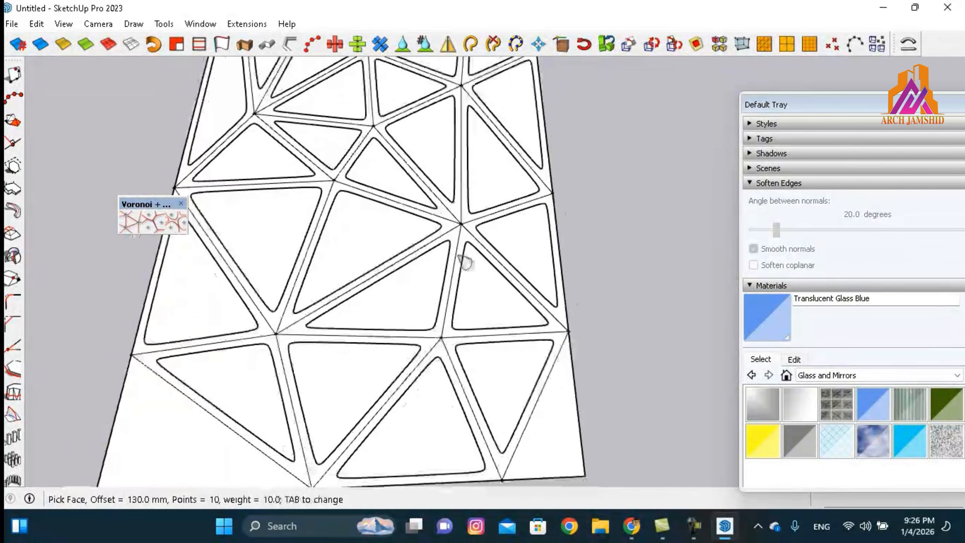
pyautogui.click(511, 367)
pyautogui.scroll(-3, 364, 370)
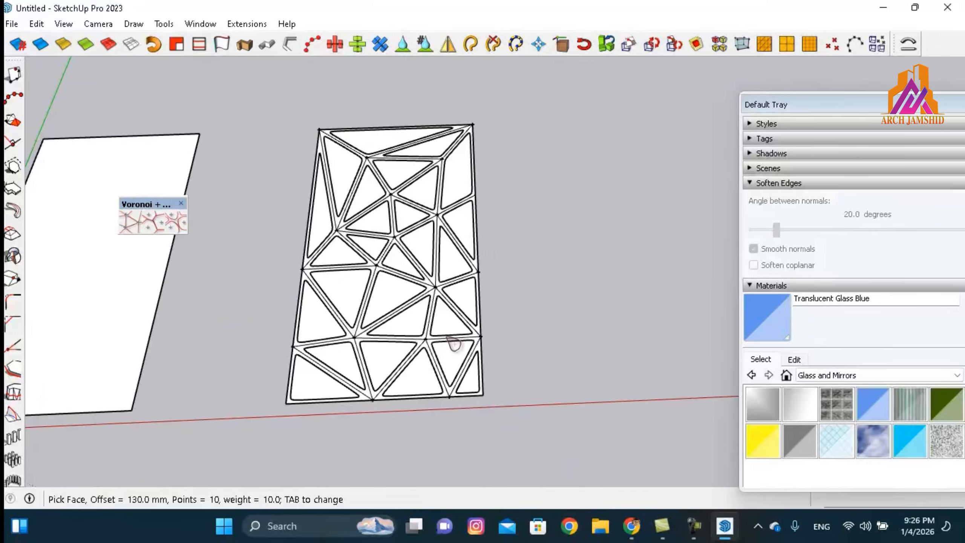
# Step: Select the whole triangulated panel and run FixIt 101 on it to clean up its dividing edges
pyautogui.press('space')
pyautogui.moveTo(541, 122); pyautogui.dragTo(290, 414)
pyautogui.rightClick(344, 460)
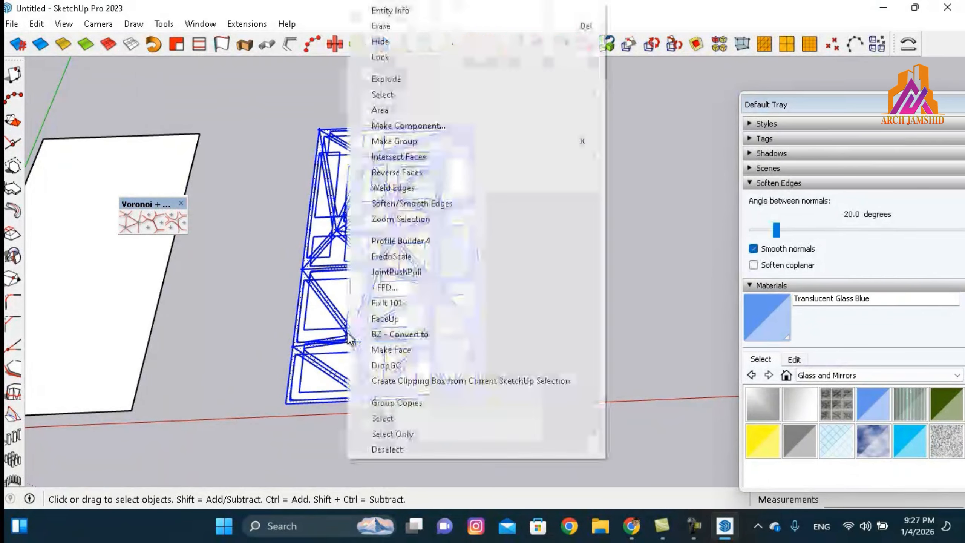
pyautogui.moveTo(407, 315)
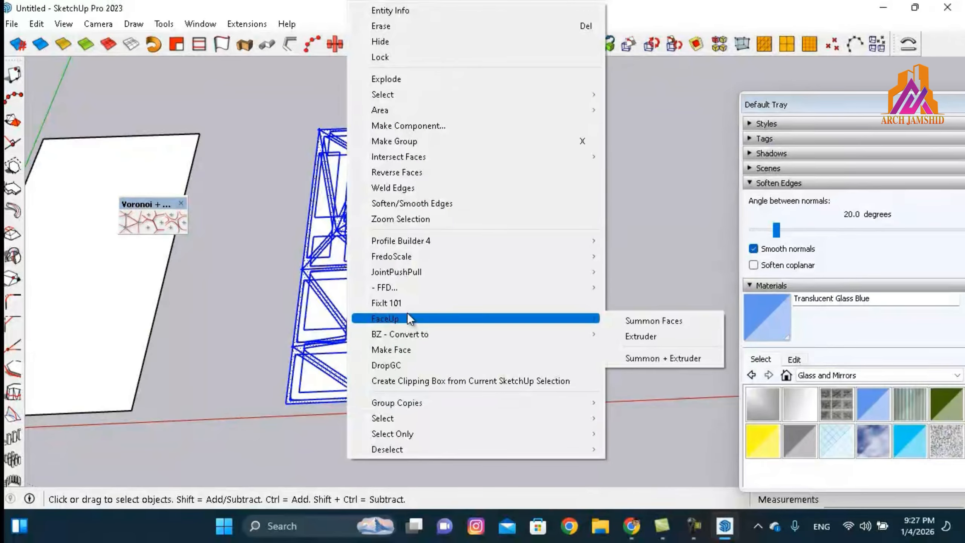
pyautogui.click(394, 303)
pyautogui.press('Return')
pyautogui.scroll(4, 463, 399)
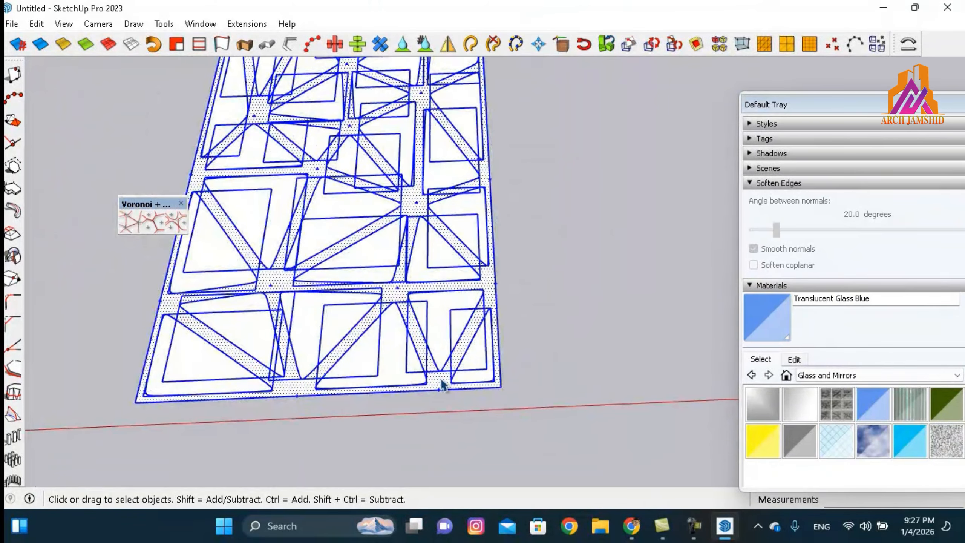
pyautogui.scroll(-8, 431, 376)
pyautogui.click(371, 357)
# Step: Select the complete repaired panel and explode the cell outlines into loose geometry
pyautogui.scroll(5, 367, 352)
pyautogui.scroll(-2, 467, 393)
pyautogui.scroll(-3, 469, 399)
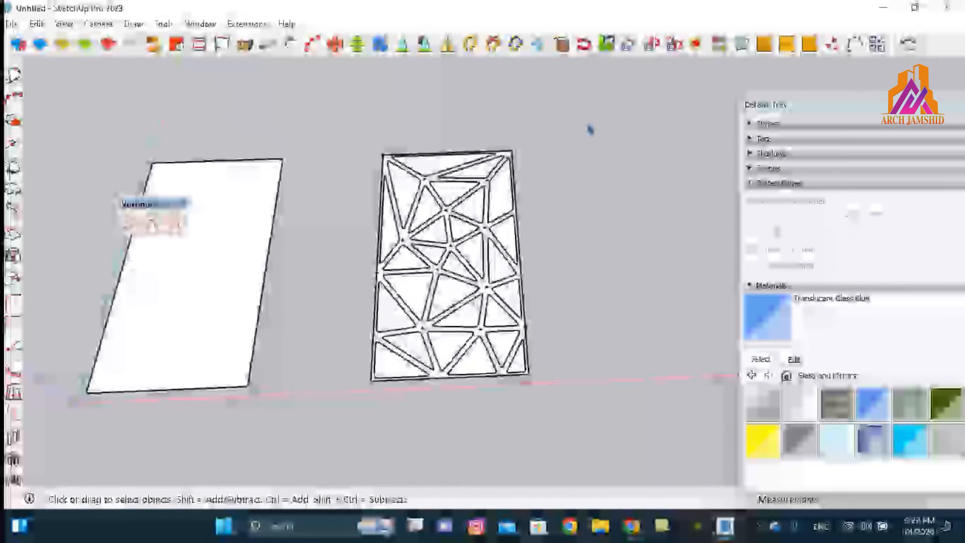
pyautogui.moveTo(587, 121); pyautogui.dragTo(355, 421)
pyautogui.rightClick(443, 247)
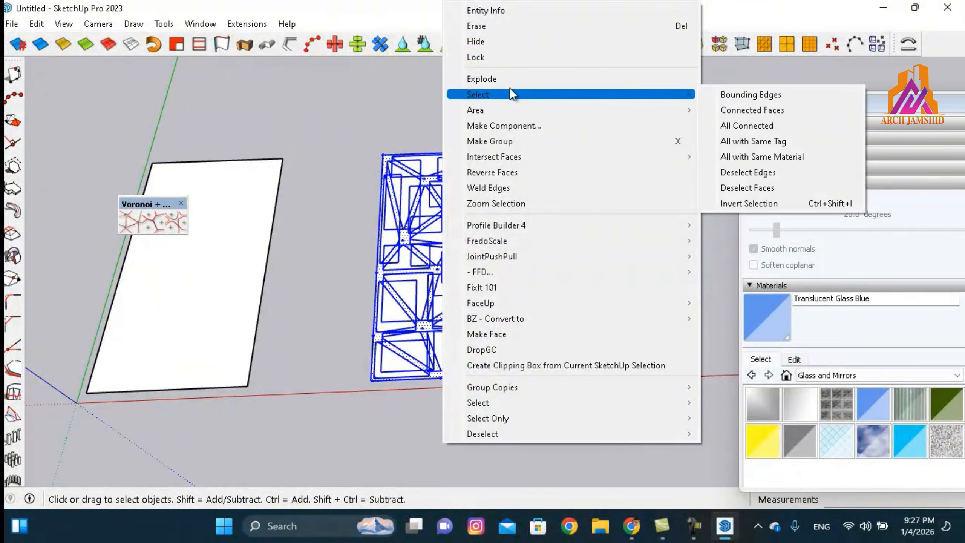
pyautogui.click(514, 78)
# Step: Select the lattice frame face between the rounded cells and copy it about 10 m along the red axis
pyautogui.scroll(3, 556, 377)
pyautogui.scroll(2, 469, 381)
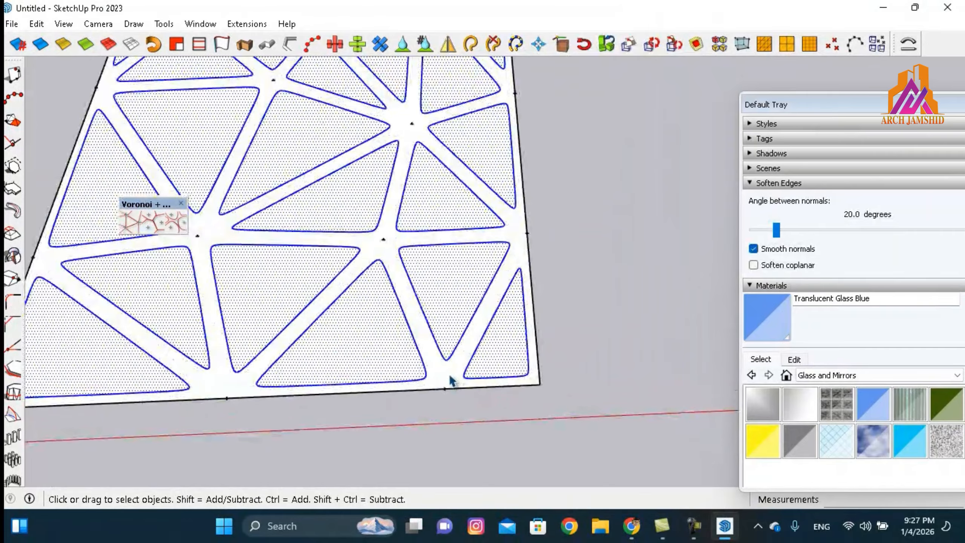
pyautogui.click(450, 381)
pyautogui.scroll(-2, 450, 382)
pyautogui.press('m')
pyautogui.click(448, 373)
pyautogui.scroll(-3, 448, 373)
pyautogui.scroll(-3, 407, 369)
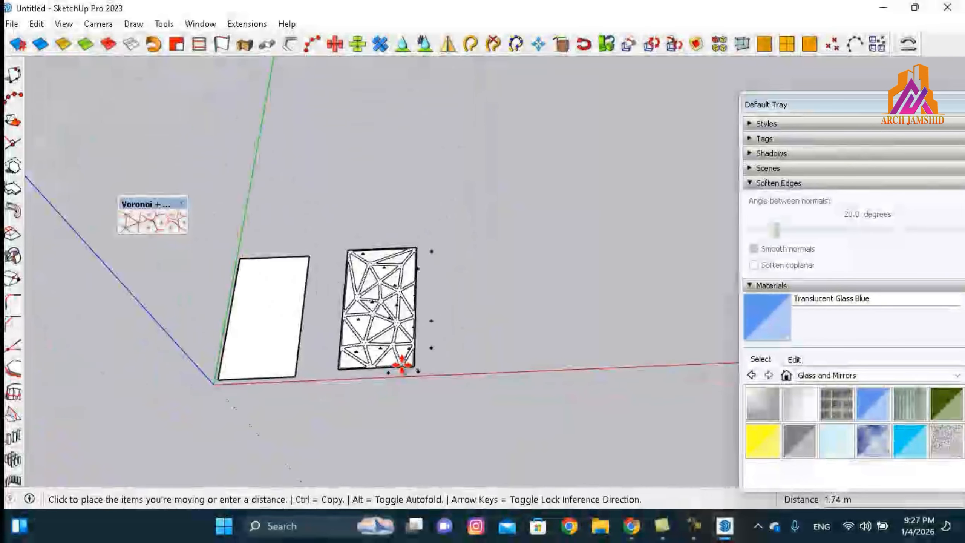
pyautogui.press('ctrl')
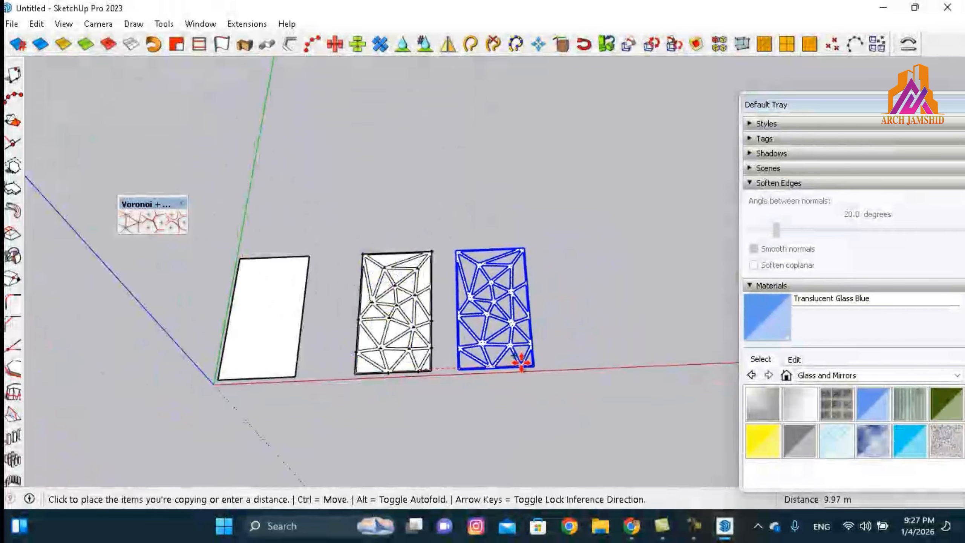
pyautogui.click(531, 364)
pyautogui.press('space')
# Step: Extrude the copied lattice frame face to give it thickness
pyautogui.scroll(3, 532, 366)
pyautogui.click(575, 303)
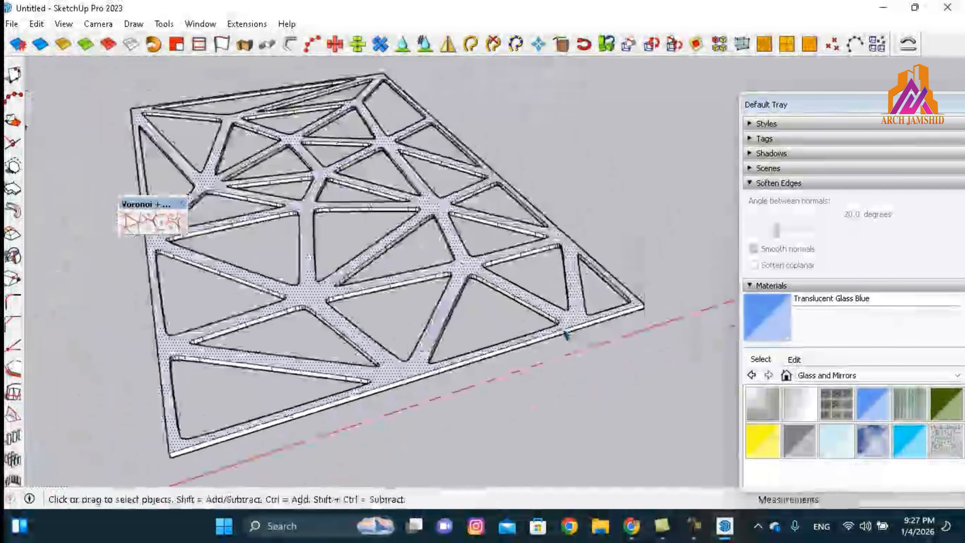
pyautogui.moveTo(494, 380); pyautogui.dragTo(461, 409, button='middle')
pyautogui.scroll(3, 535, 449)
pyautogui.scroll(-3, 534, 449)
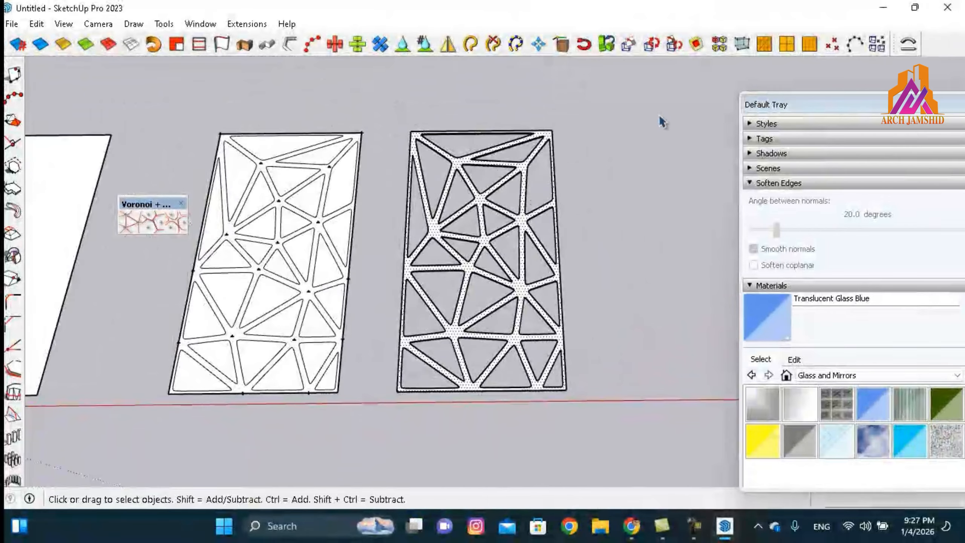
# Step: Shift the Translucent Glass Blue colour to R 106, G 149 and soften the whole extruded frame's edges at 95 degrees between normals
pyautogui.moveTo(644, 101); pyautogui.dragTo(383, 411)
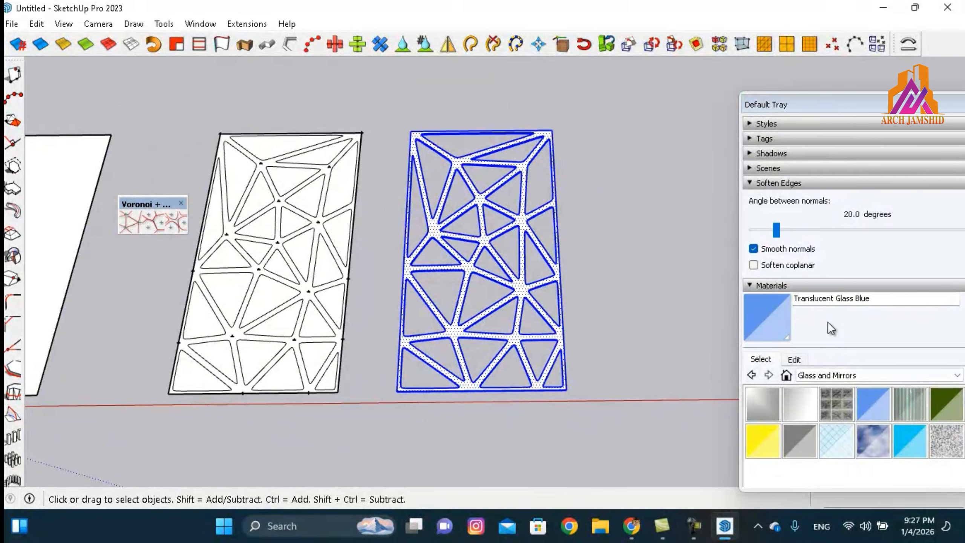
pyautogui.moveTo(781, 235); pyautogui.dragTo(768, 236)
pyautogui.click(794, 360)
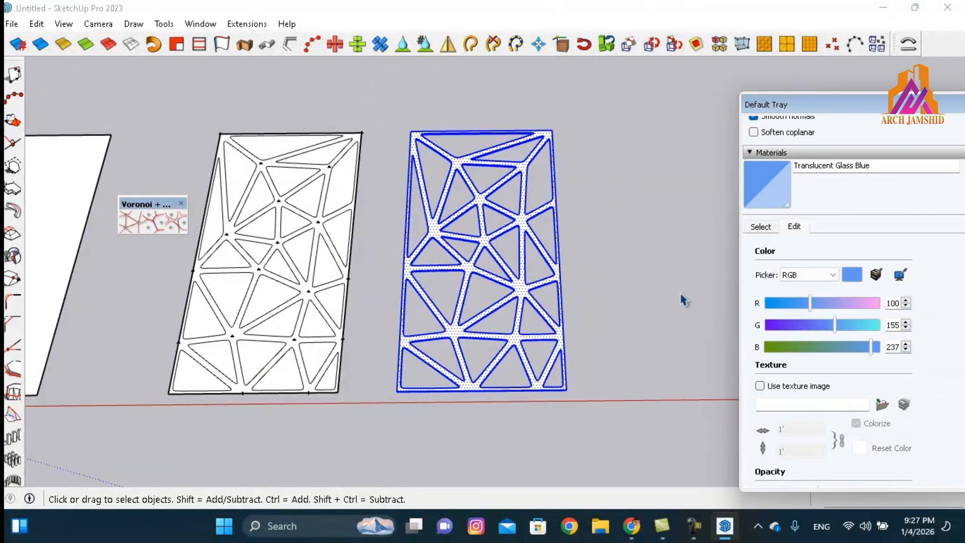
pyautogui.scroll(2, 890, 309)
pyautogui.scroll(1, 834, 282)
pyautogui.scroll(-2, 834, 281)
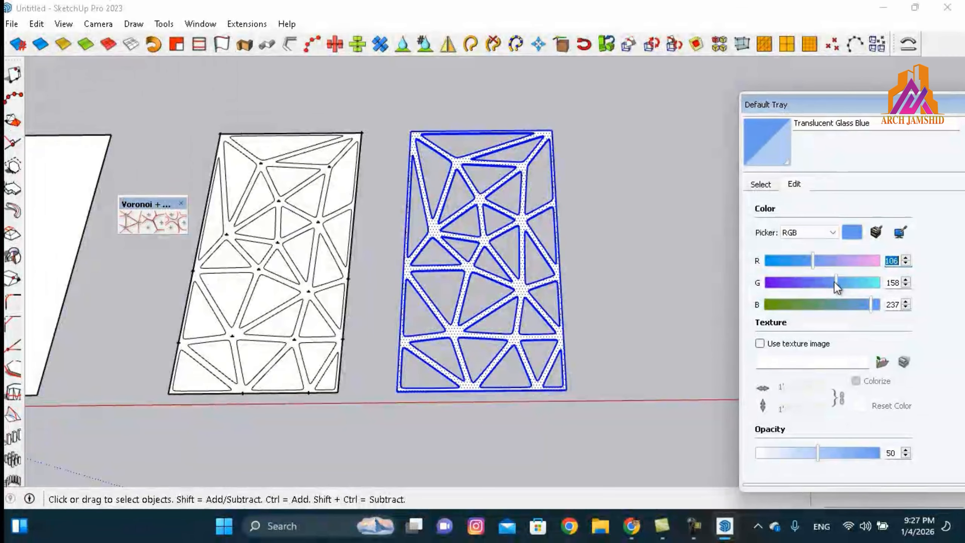
pyautogui.scroll(2, 833, 281)
pyautogui.scroll(-2, 834, 281)
pyautogui.scroll(4, 853, 193)
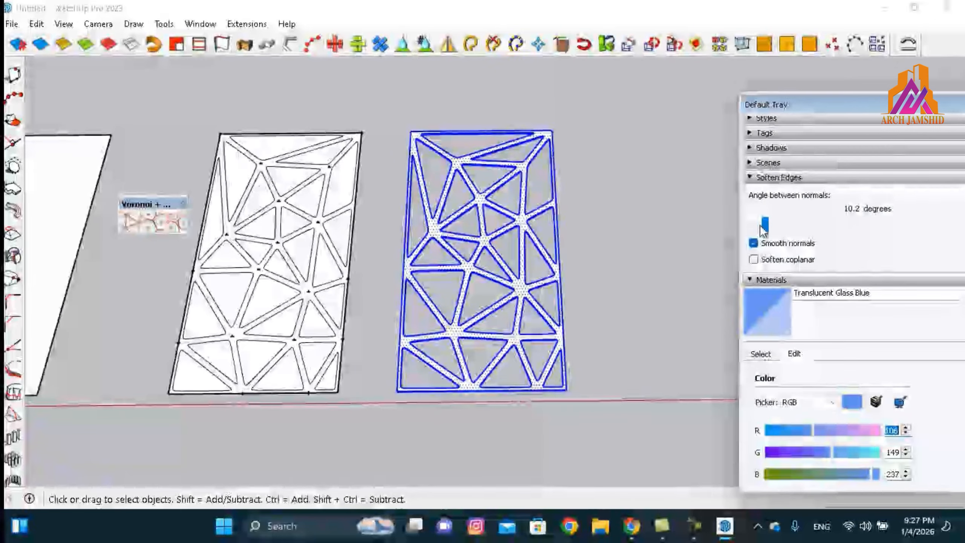
pyautogui.moveTo(764, 224); pyautogui.dragTo(867, 224)
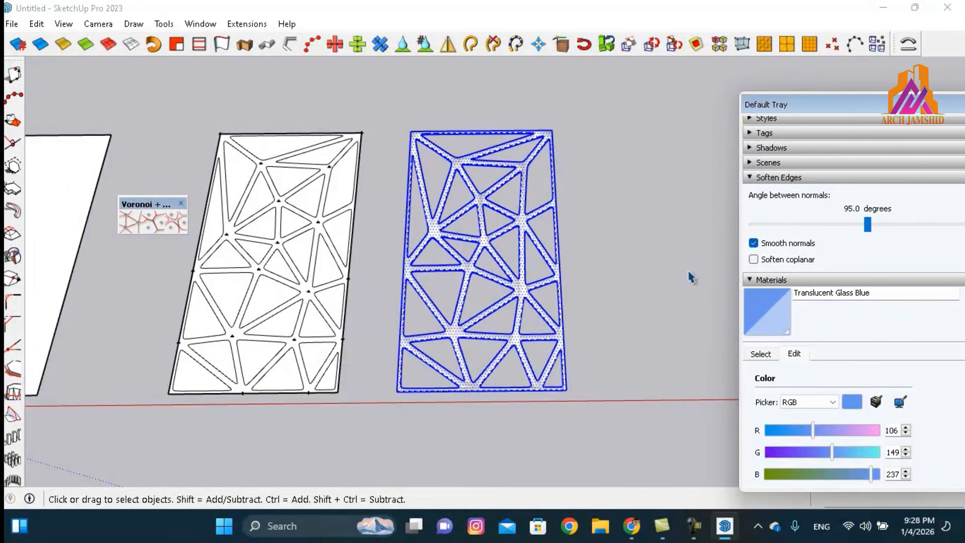
pyautogui.click(687, 284)
# Step: Examine the smoothed surfaces of the extruded lattice frame up close and beside the other panels
pyautogui.moveTo(657, 328); pyautogui.dragTo(628, 163, button='middle')
pyautogui.scroll(6, 471, 315)
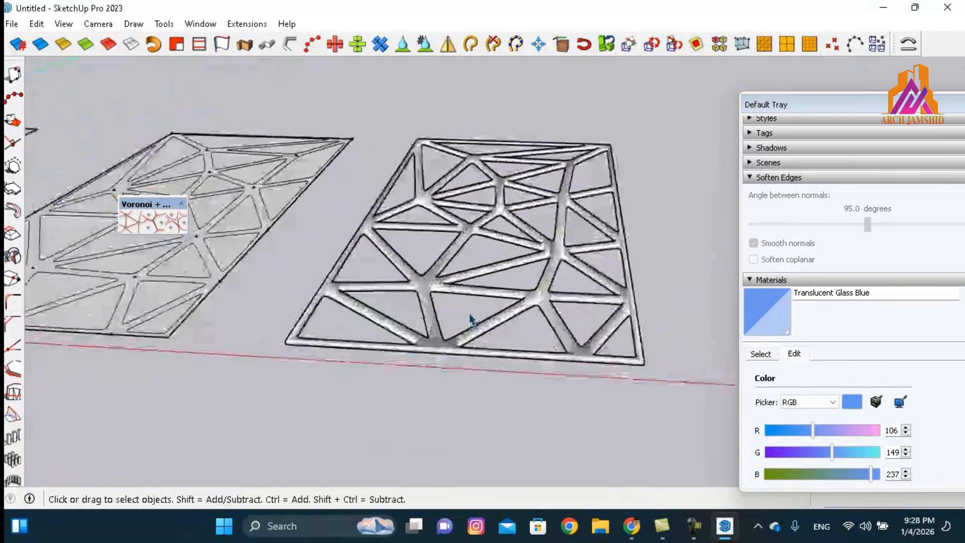
pyautogui.scroll(5, 528, 298)
pyautogui.moveTo(527, 300); pyautogui.dragTo(512, 374, button='middle')
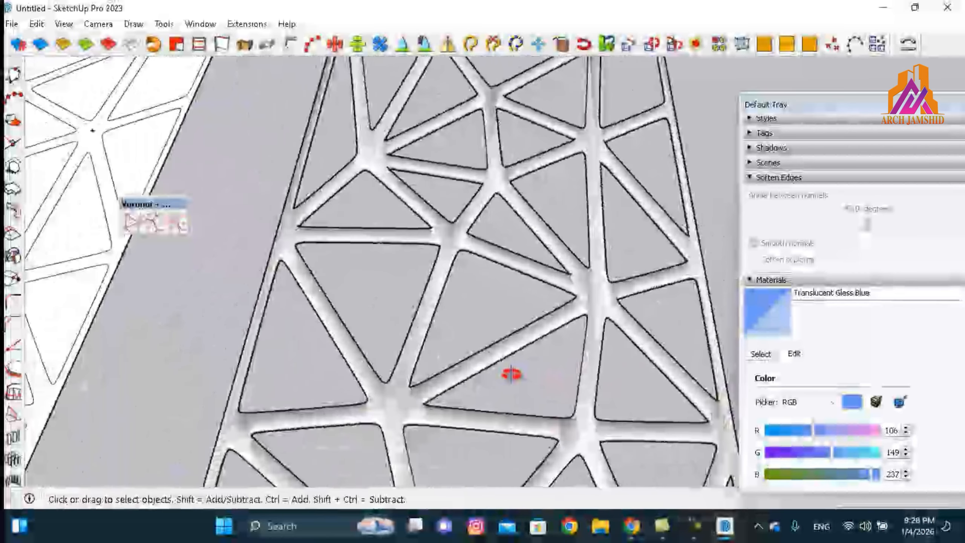
pyautogui.scroll(-10, 547, 315)
pyautogui.scroll(3, 515, 289)
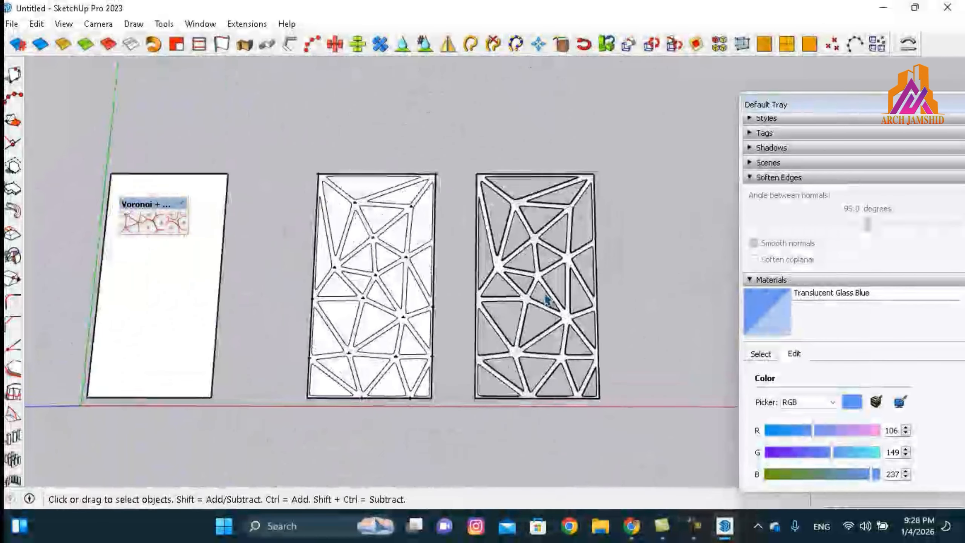
pyautogui.scroll(-4, 278, 325)
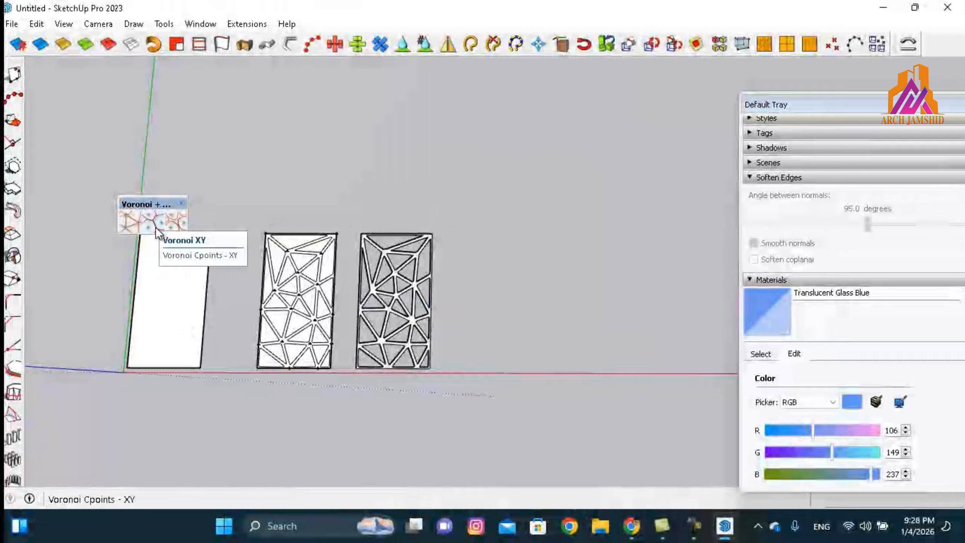
# Step: Draw a large, nearly square rectangle beside the extruded lattice frame, next to the red axis
pyautogui.scroll(-3, 163, 272)
pyautogui.scroll(3, 408, 327)
pyautogui.press('r')
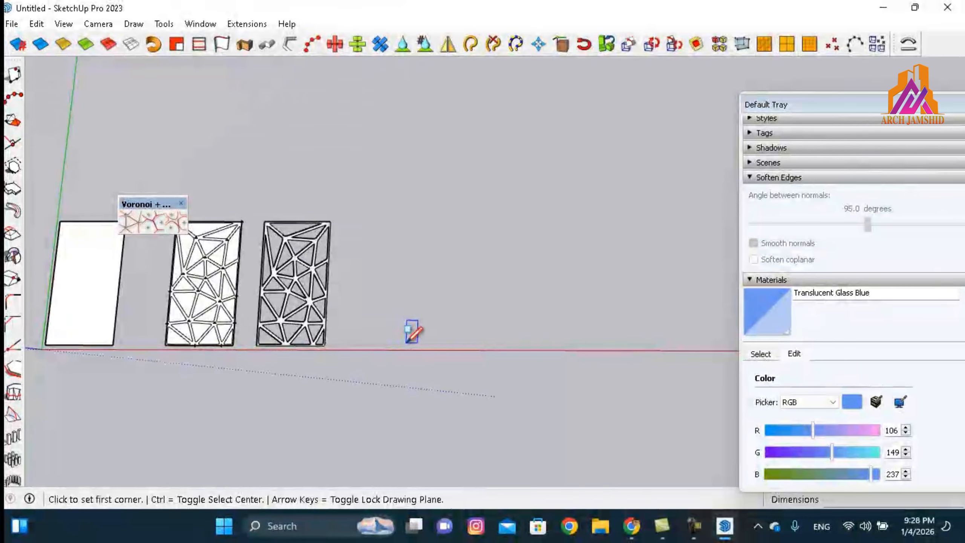
pyautogui.click(406, 343)
pyautogui.click(616, 129)
pyautogui.press('space')
pyautogui.scroll(-2, 412, 335)
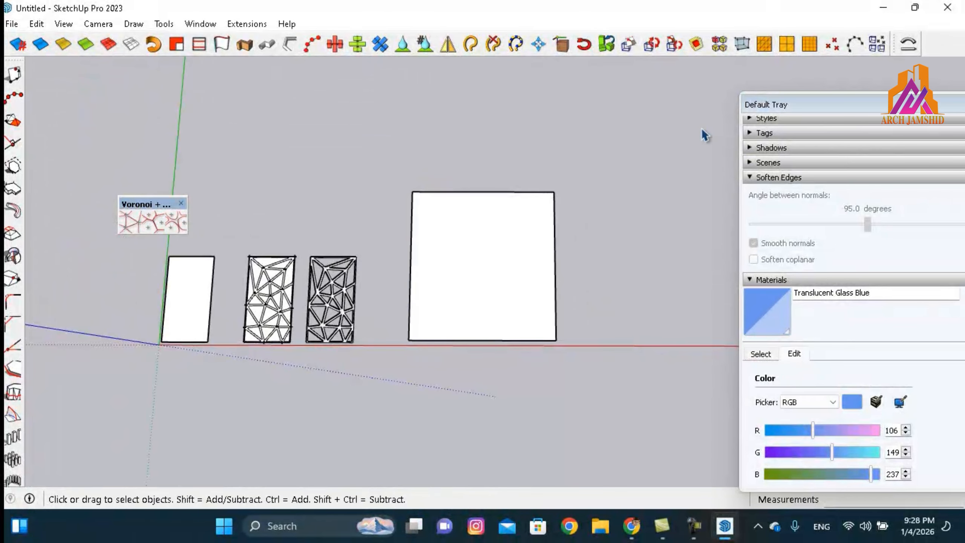
# Step: Scatter guide points across the new rectangle's face and along its border, including two of its corners
pyautogui.click(876, 45)
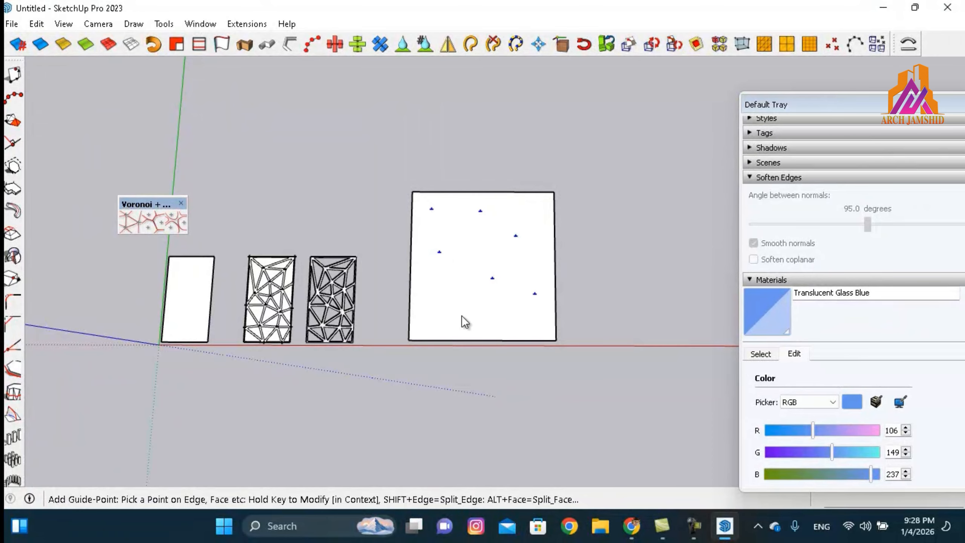
pyautogui.click(424, 331)
pyautogui.press('space')
# Step: Delete the large rectangle while keeping its guide points, and generate a Voronoi XY pattern from all of them
pyautogui.click(508, 320)
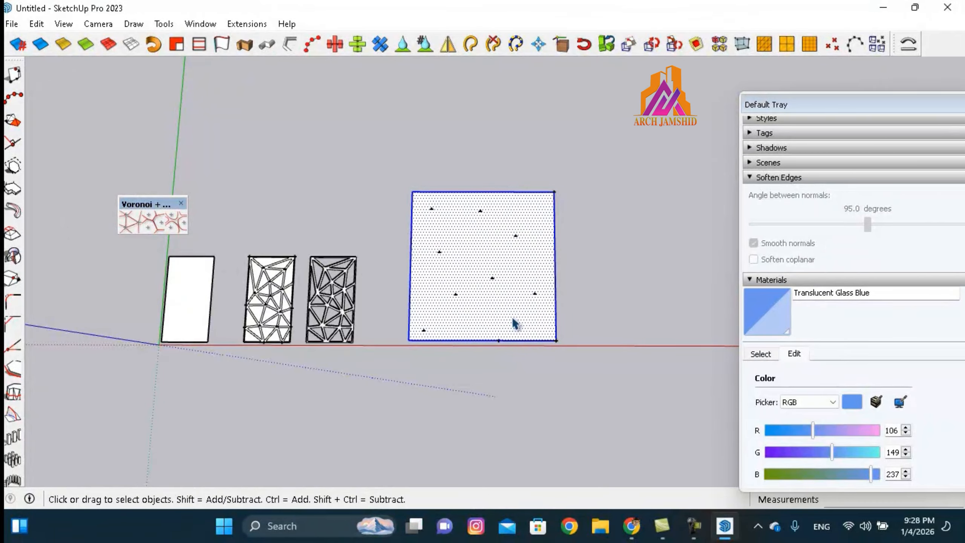
pyautogui.press('Delete')
pyautogui.moveTo(618, 147); pyautogui.dragTo(395, 389)
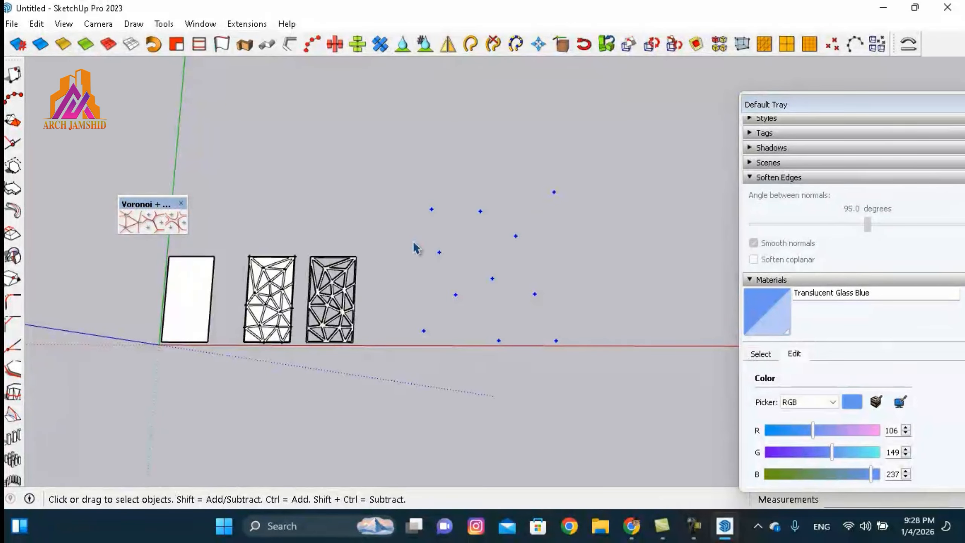
pyautogui.click(154, 225)
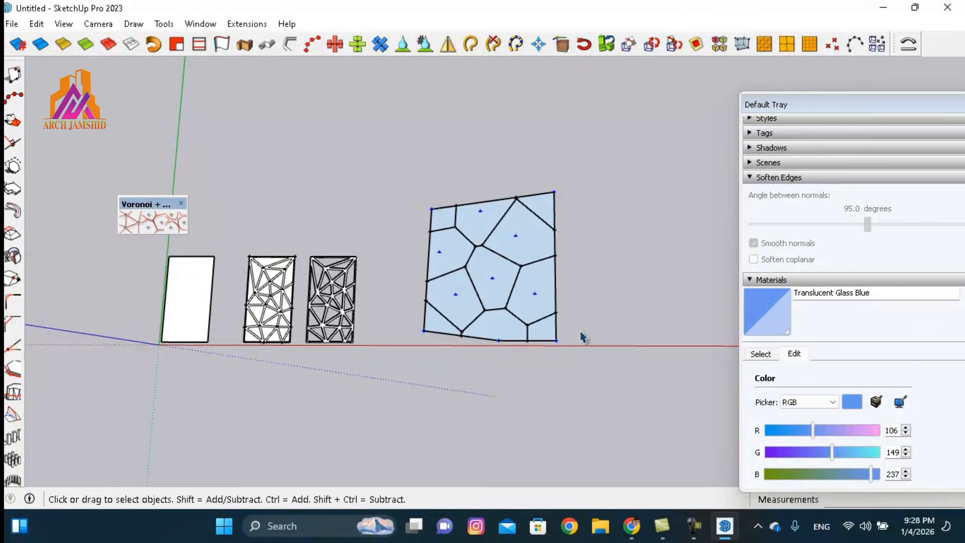
pyautogui.scroll(3, 489, 277)
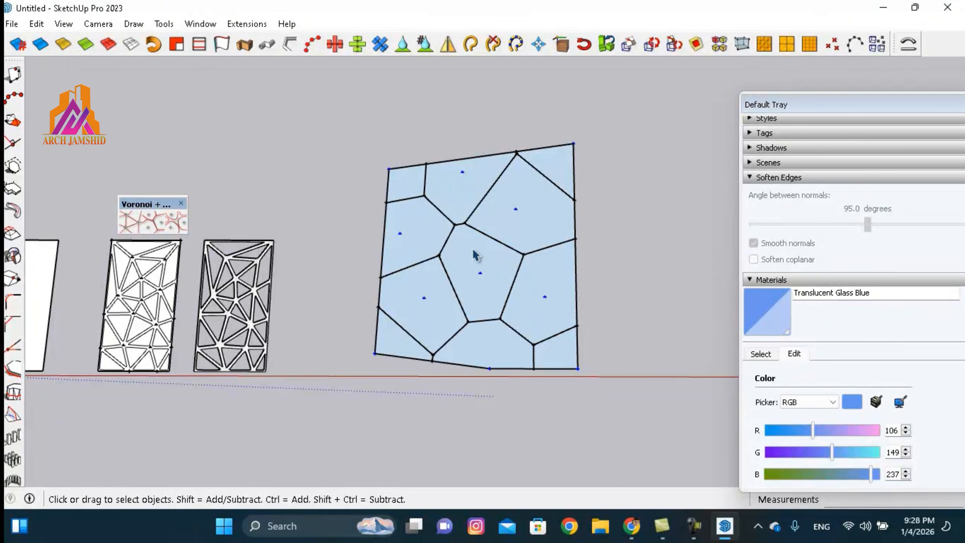
# Step: Select the whole Voronoi pattern and explode its cell groups
pyautogui.moveTo(410, 393); pyautogui.dragTo(474, 305, button='middle')
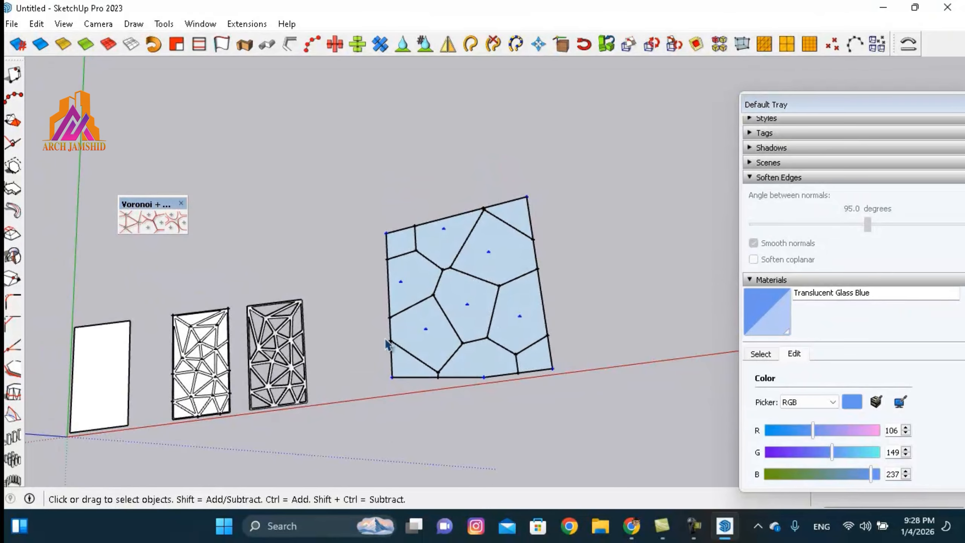
pyautogui.moveTo(387, 344); pyautogui.dragTo(505, 355, button='middle')
pyautogui.moveTo(520, 349); pyautogui.dragTo(410, 291)
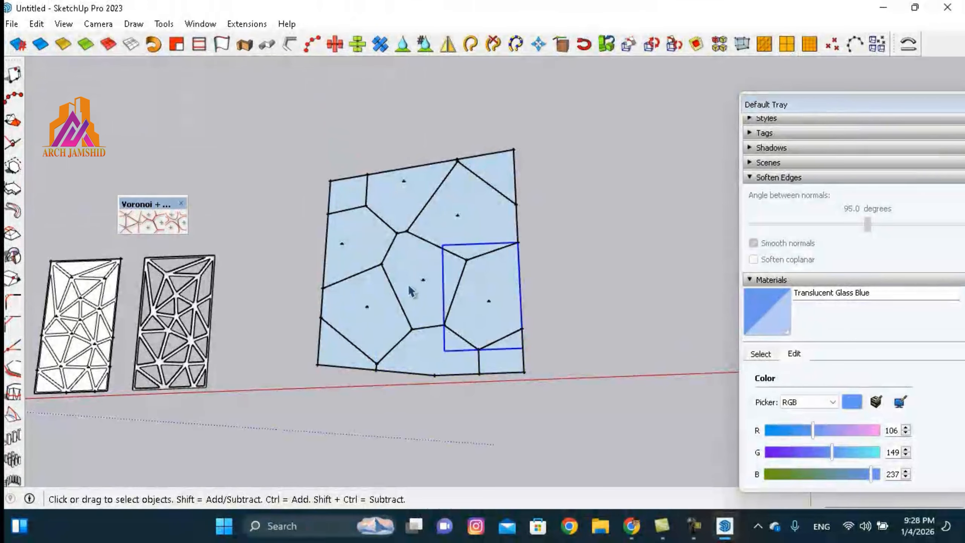
pyautogui.click(409, 287)
pyautogui.scroll(-2, 538, 375)
pyautogui.moveTo(581, 177); pyautogui.dragTo(364, 392)
pyautogui.rightClick(451, 334)
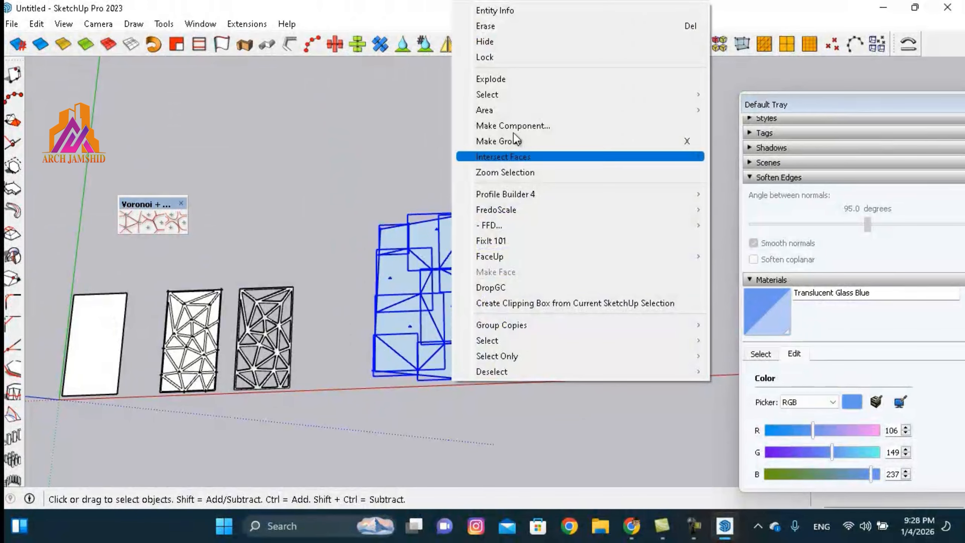
pyautogui.click(489, 79)
pyautogui.moveTo(492, 439); pyautogui.dragTo(496, 393, button='middle')
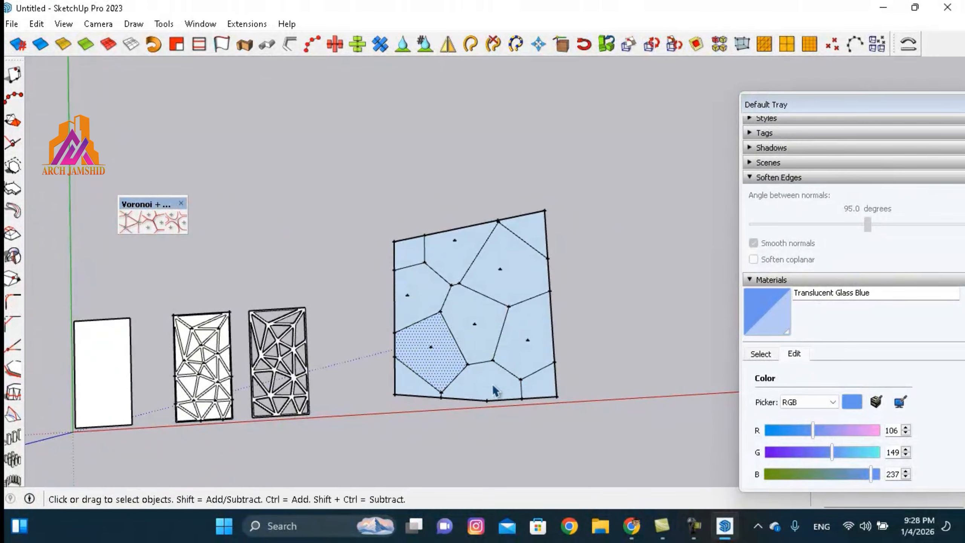
pyautogui.scroll(2, 519, 329)
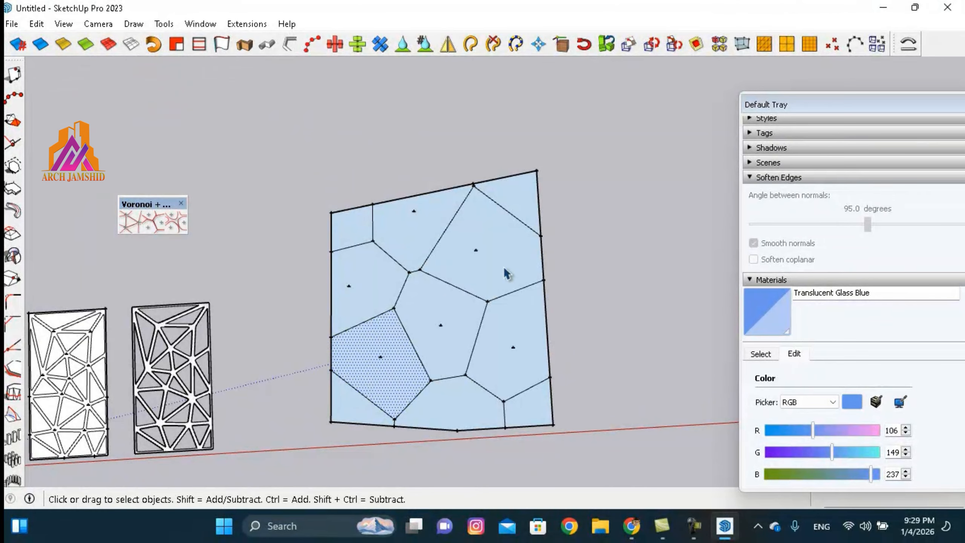
# Step: Start the rounded cell-opening tool and set its offset to 150 mm, number of points to 10 and weight to 7
pyautogui.click(509, 262)
pyautogui.click(173, 222)
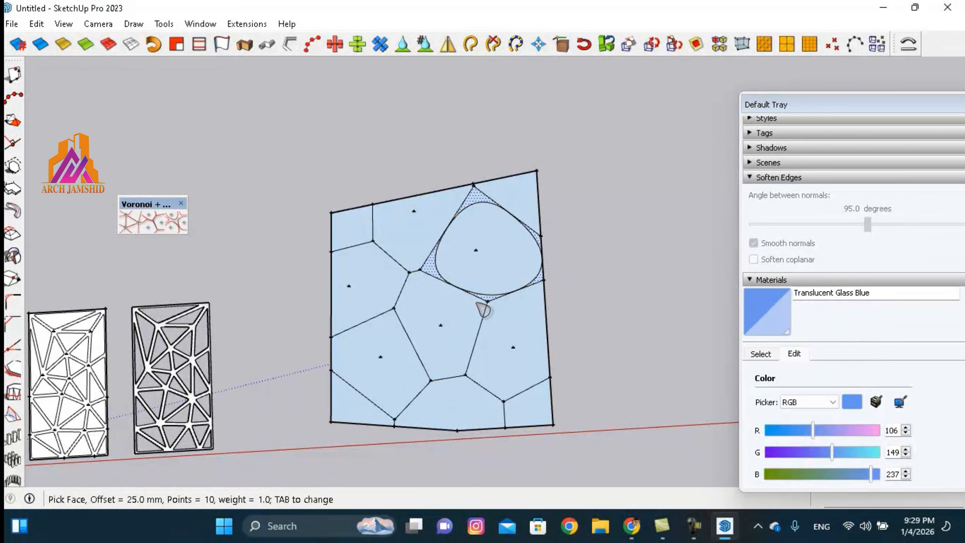
pyautogui.press('Tab')
pyautogui.click(557, 208)
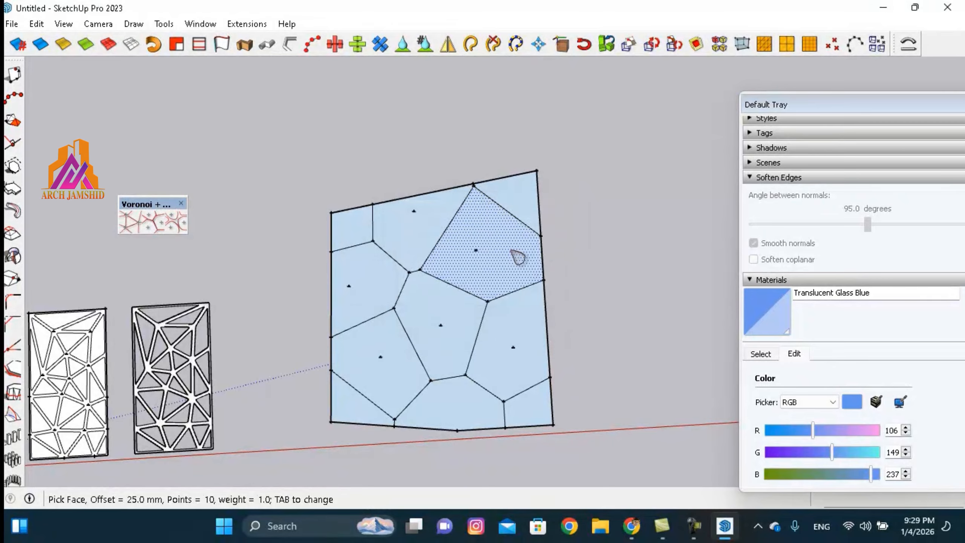
pyautogui.press('Tab')
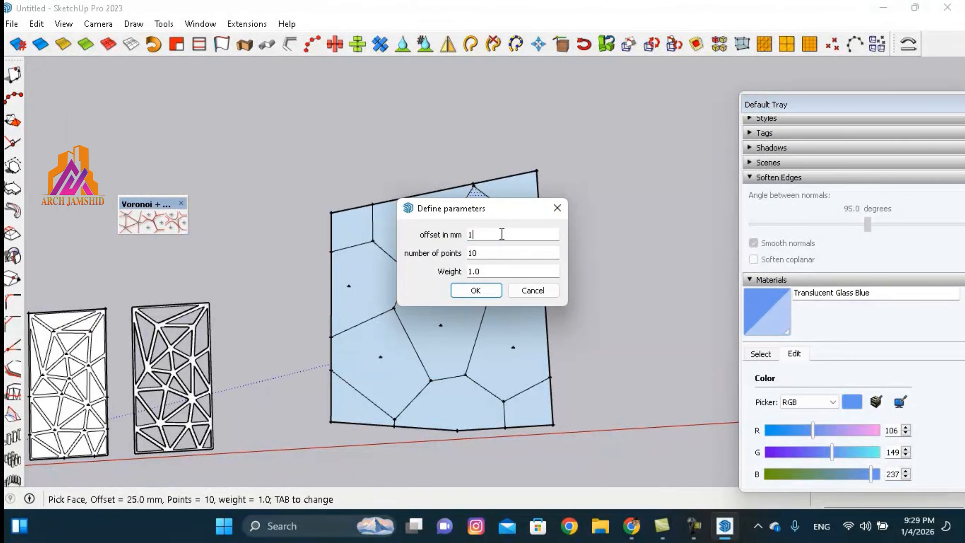
pyautogui.write('150')
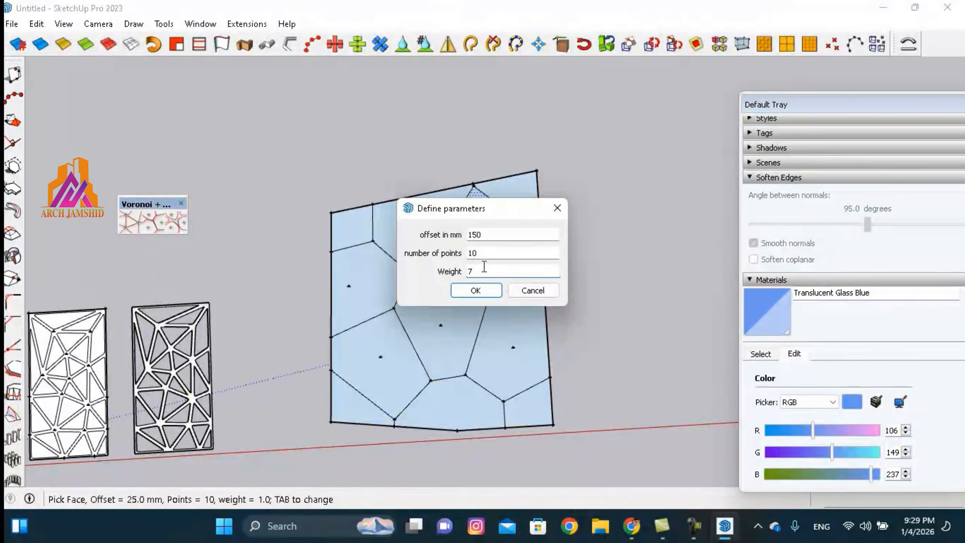
pyautogui.click(476, 288)
# Step: Create rounded openings in all the cells of the Voronoi pattern, including the small corner cells
pyautogui.scroll(2, 442, 292)
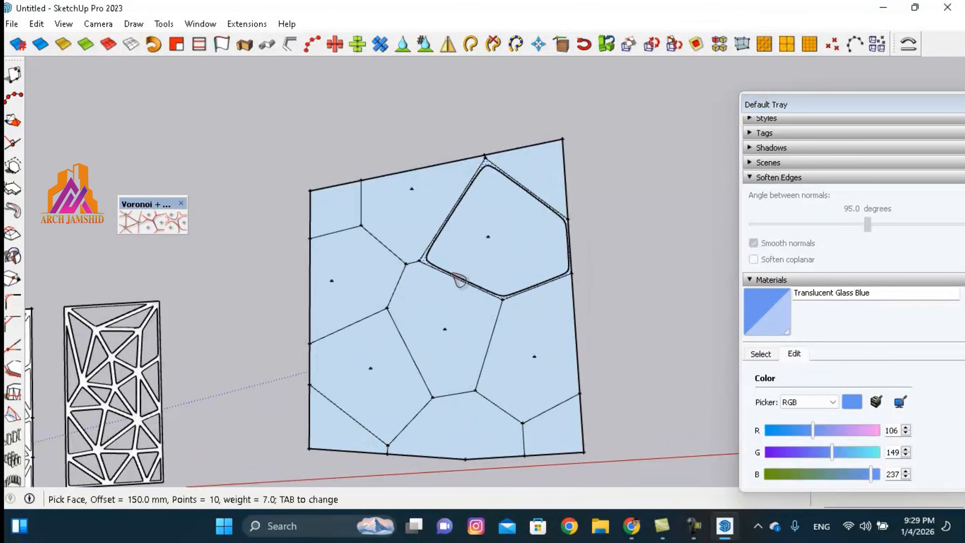
pyautogui.scroll(-3, 483, 278)
pyautogui.click(448, 290)
pyautogui.scroll(5, 449, 285)
pyautogui.scroll(-1, 427, 306)
pyautogui.scroll(-1, 448, 296)
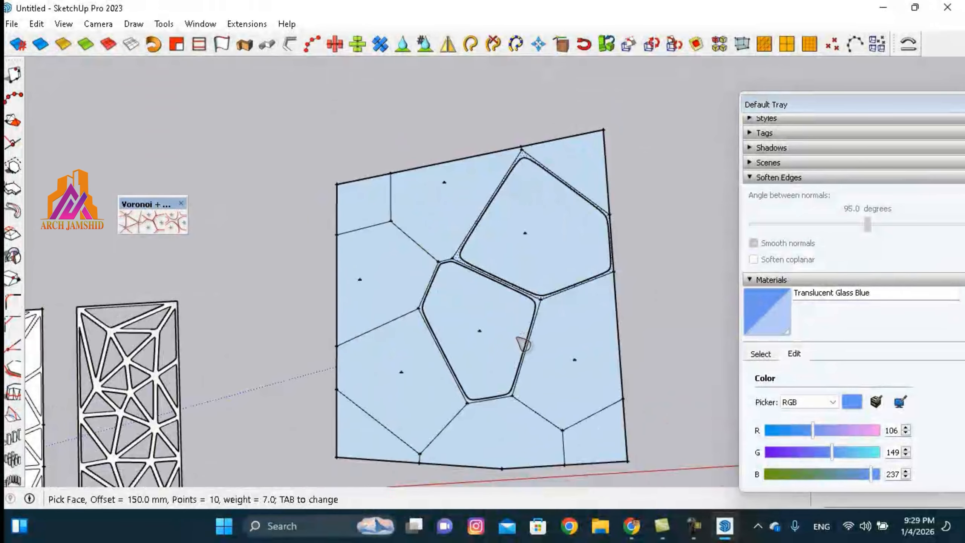
pyautogui.click(600, 433)
pyautogui.click(454, 434)
pyautogui.scroll(3, 414, 434)
pyautogui.click(380, 449)
pyautogui.click(357, 234)
pyautogui.scroll(-3, 439, 380)
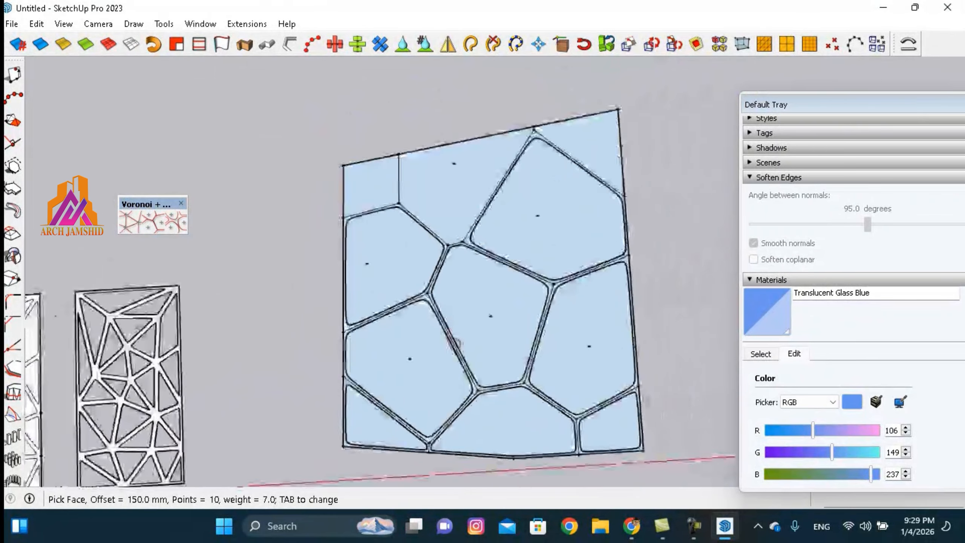
pyautogui.scroll(4, 437, 194)
pyautogui.click(323, 186)
pyautogui.scroll(-3, 603, 142)
pyautogui.scroll(-3, 491, 224)
pyautogui.moveTo(491, 225); pyautogui.dragTo(551, 310, button='middle')
pyautogui.scroll(4, 534, 335)
pyautogui.scroll(-4, 570, 355)
pyautogui.press('space')
pyautogui.moveTo(662, 153); pyautogui.dragTo(359, 363)
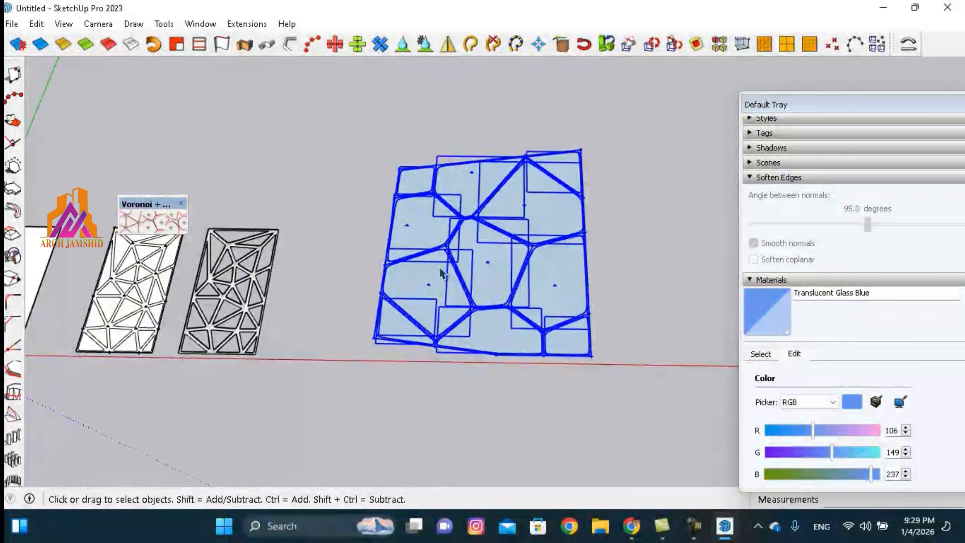
pyautogui.rightClick(440, 274)
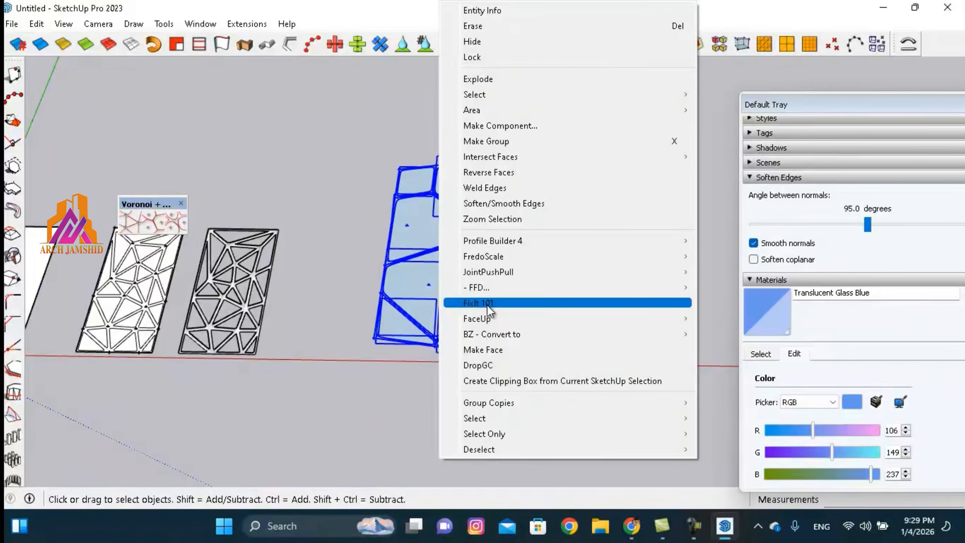
pyautogui.click(487, 304)
pyautogui.click(523, 325)
pyautogui.scroll(5, 490, 333)
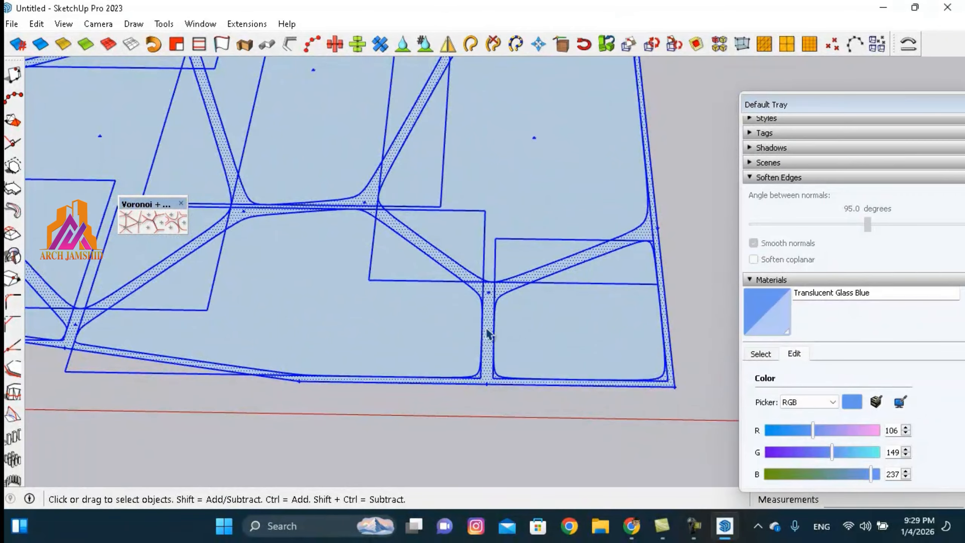
pyautogui.click(488, 330)
pyautogui.press('m')
pyautogui.scroll(-4, 490, 328)
pyautogui.press('space')
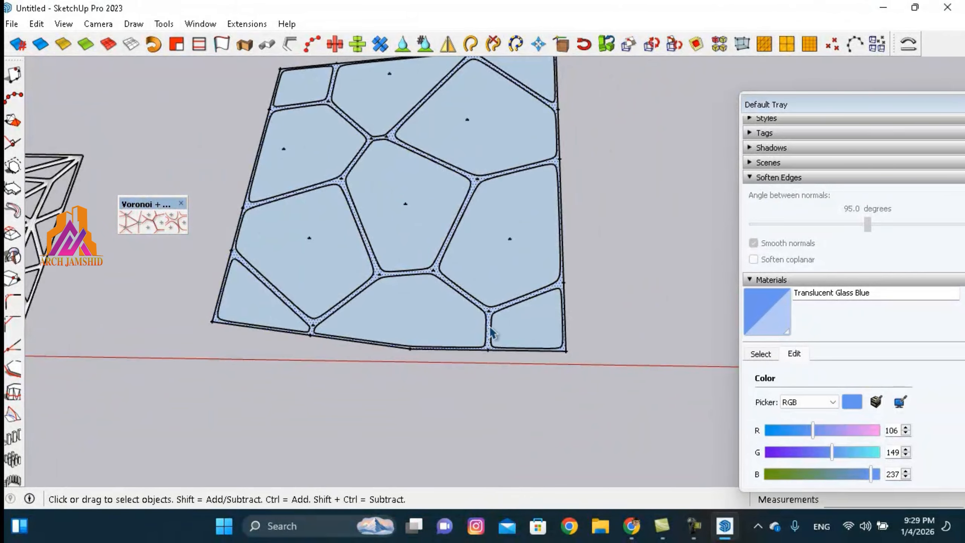
pyautogui.press('m')
pyautogui.click(490, 327)
pyautogui.scroll(-5, 489, 327)
pyautogui.press('ctrl')
pyautogui.press('space')
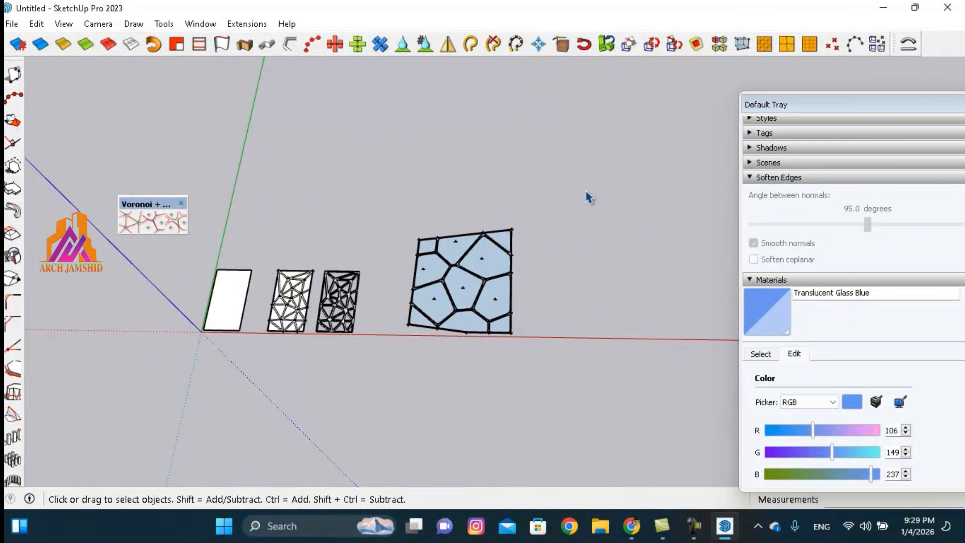
# Step: Select the whole rounded Voronoi pattern and explode its curve groups
pyautogui.moveTo(586, 191); pyautogui.dragTo(400, 345)
pyautogui.rightClick(449, 304)
pyautogui.click(490, 81)
# Step: Copy the Voronoi frame without its cell faces about 30 m along the red axis, beside the original pattern
pyautogui.scroll(7, 476, 330)
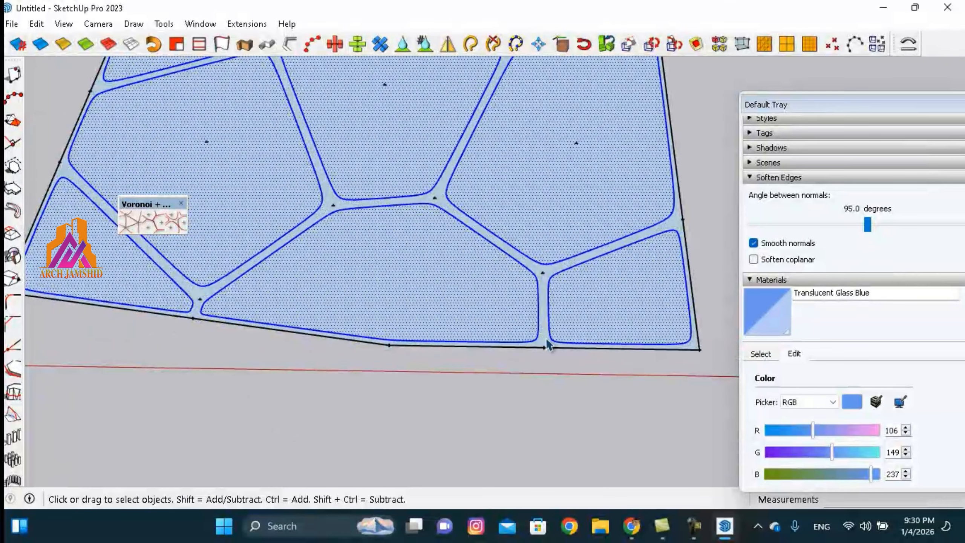
pyautogui.press('m')
pyautogui.scroll(-2, 548, 345)
pyautogui.click(540, 339)
pyautogui.scroll(-5, 394, 334)
pyautogui.press('ctrl')
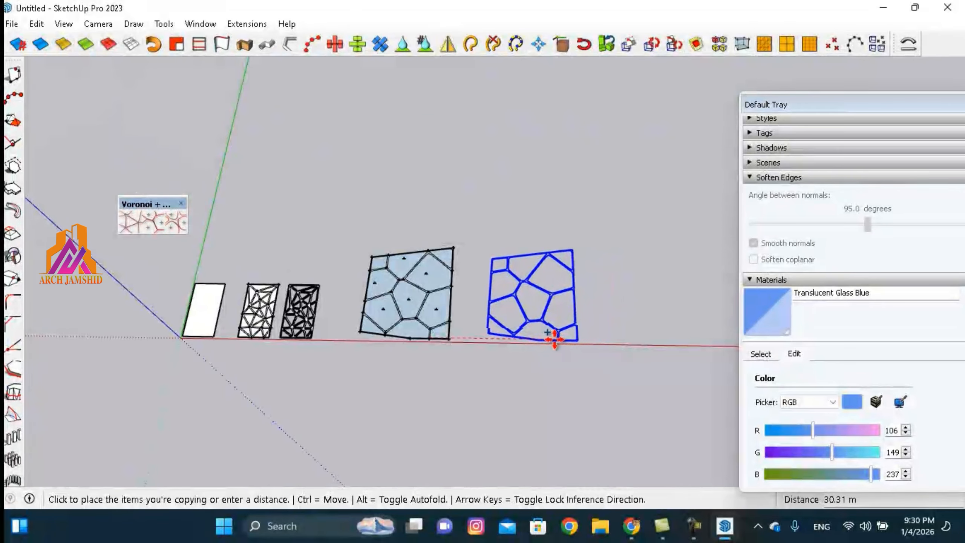
pyautogui.click(554, 338)
pyautogui.press('space')
# Step: Extrude the copied Voronoi frame's face upward about 0.16 m
pyautogui.scroll(8, 608, 380)
pyautogui.press('p')
pyautogui.click(618, 357)
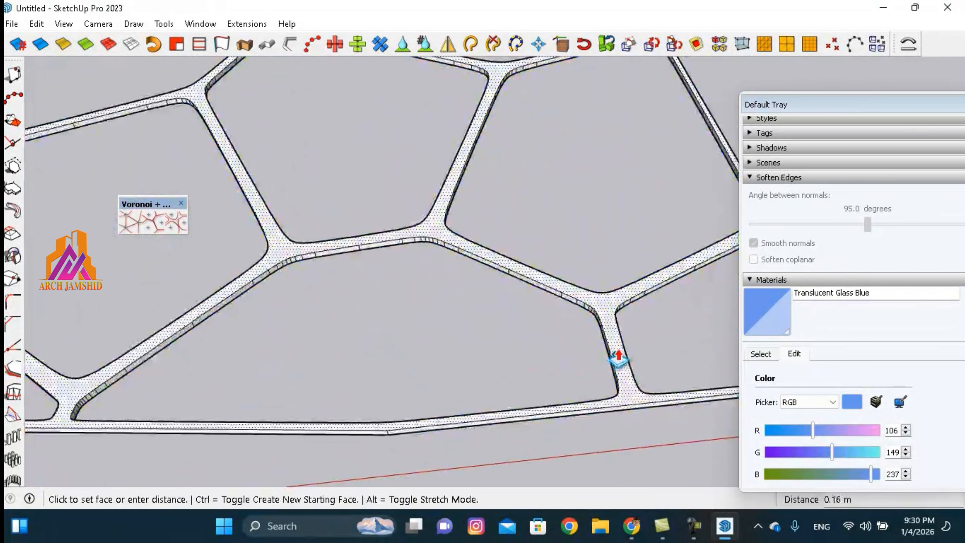
pyautogui.scroll(-2, 619, 358)
pyautogui.click(618, 355)
pyautogui.press('space')
# Step: Select the whole extruded Voronoi frame and soften its edges with an angle between normals of 96.7 degrees
pyautogui.scroll(-5, 551, 391)
pyautogui.moveTo(534, 411); pyautogui.dragTo(505, 414, button='middle')
pyautogui.moveTo(693, 148); pyautogui.dragTo(360, 406)
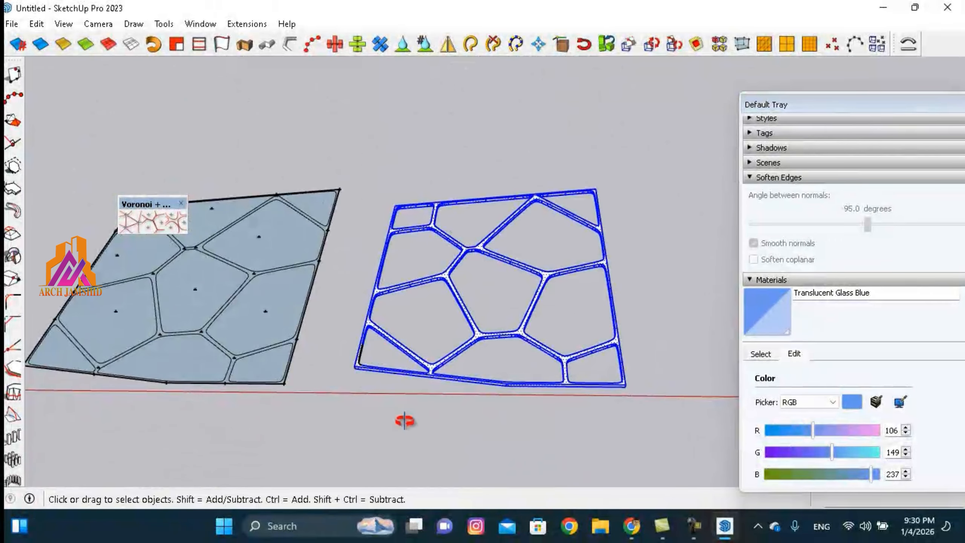
pyautogui.moveTo(404, 420); pyautogui.dragTo(441, 420, button='middle')
pyautogui.moveTo(707, 174); pyautogui.dragTo(354, 410)
pyautogui.moveTo(862, 228); pyautogui.dragTo(864, 228)
pyautogui.click(694, 356)
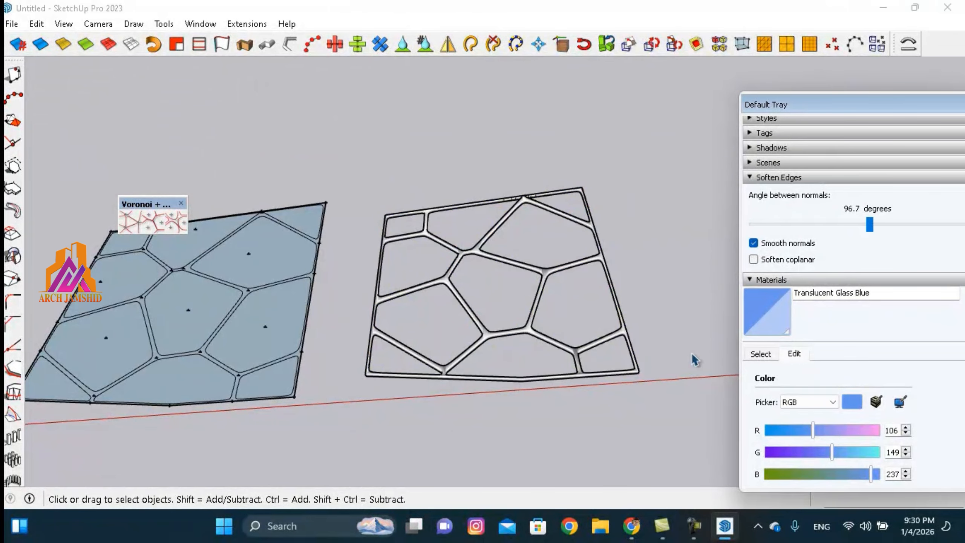
# Step: Draw a large rectangle on the ground in front of the wall with the curved opening, starting at the wall's base
pyautogui.moveTo(623, 418); pyautogui.dragTo(559, 314, button='middle')
pyautogui.scroll(-3, 626, 342)
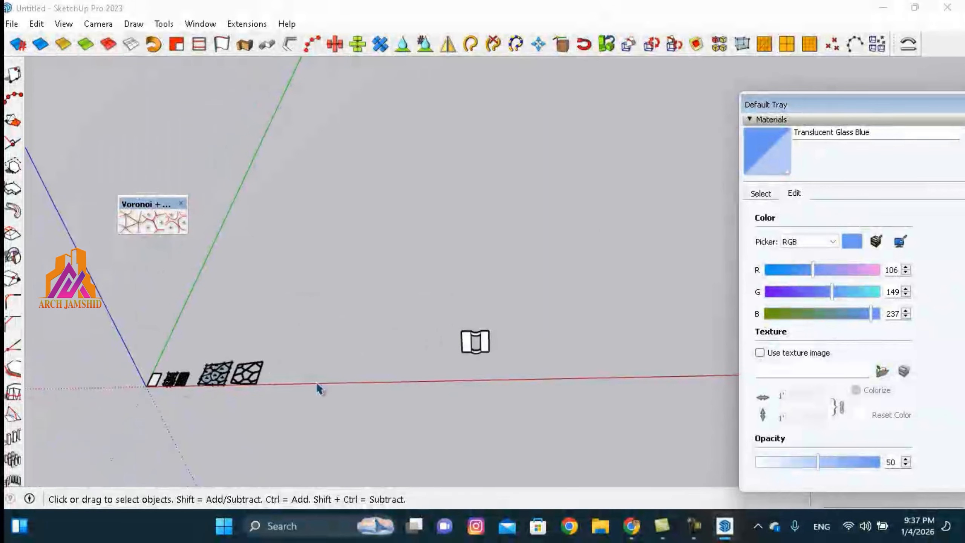
pyautogui.scroll(5, 492, 320)
pyautogui.moveTo(492, 320); pyautogui.dragTo(536, 360, button='middle')
pyautogui.scroll(3, 535, 359)
pyautogui.scroll(-5, 524, 151)
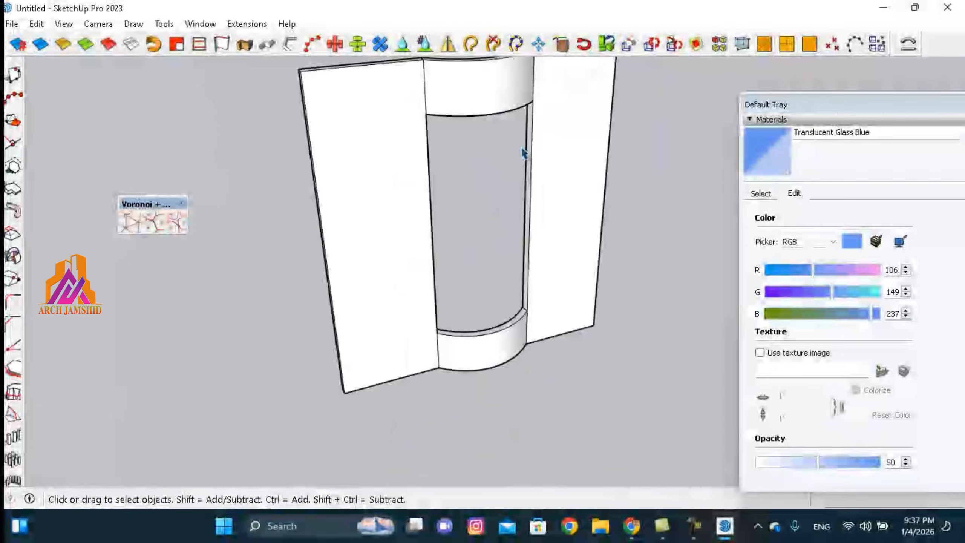
pyautogui.moveTo(526, 298); pyautogui.dragTo(431, 336, button='middle')
pyautogui.press('r')
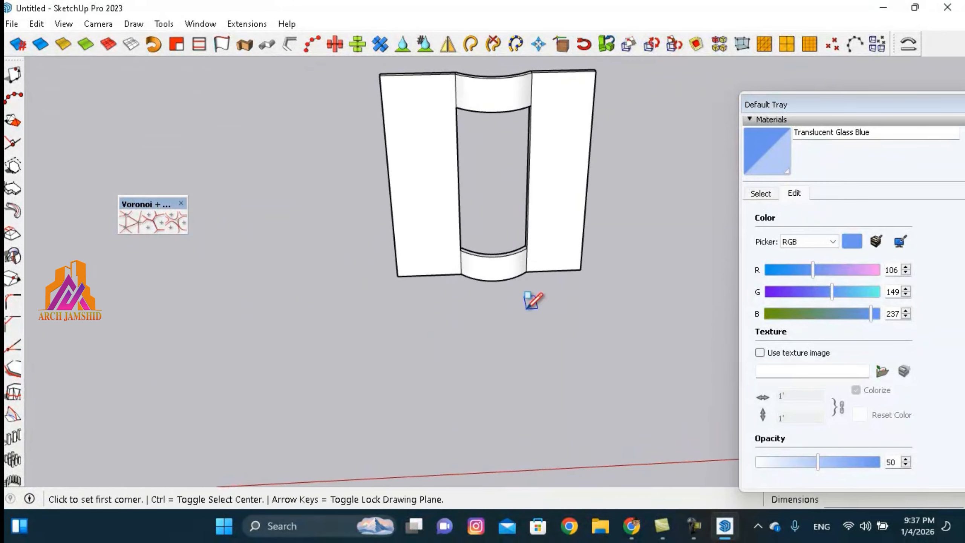
pyautogui.scroll(-5, 547, 288)
pyautogui.click(549, 292)
pyautogui.click(427, 459)
pyautogui.press('space')
# Step: Draw a smaller, elongated rectangle inside the large one and erase the large rectangle around it
pyautogui.scroll(1, 523, 338)
pyautogui.press('r')
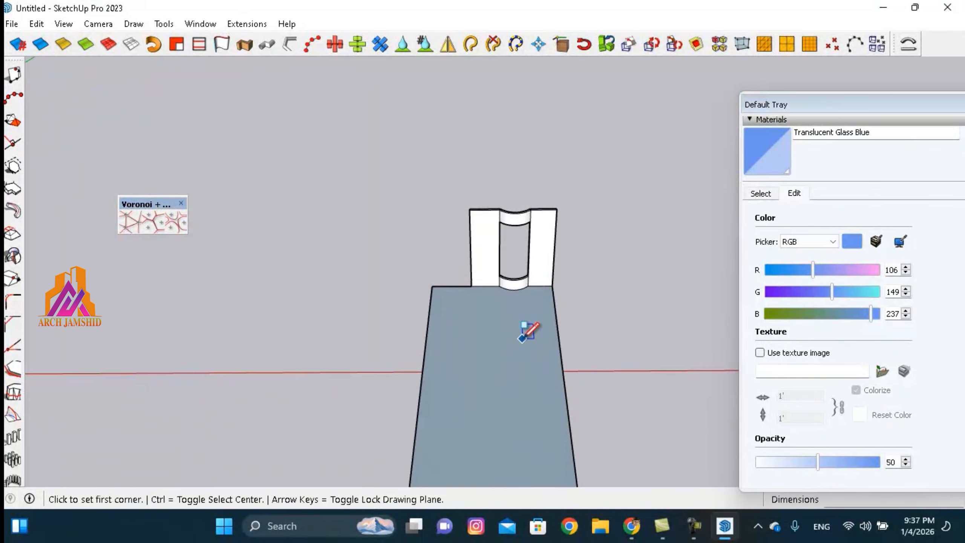
pyautogui.click(522, 338)
pyautogui.click(488, 429)
pyautogui.press('space')
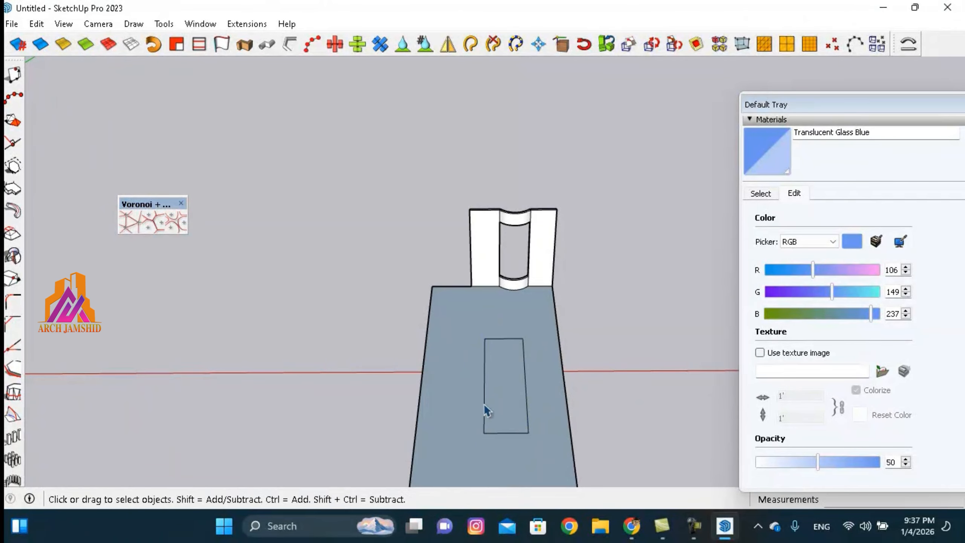
pyautogui.press('e')
pyautogui.scroll(-2, 559, 410)
pyautogui.moveTo(430, 401); pyautogui.dragTo(460, 302)
pyautogui.scroll(2, 490, 387)
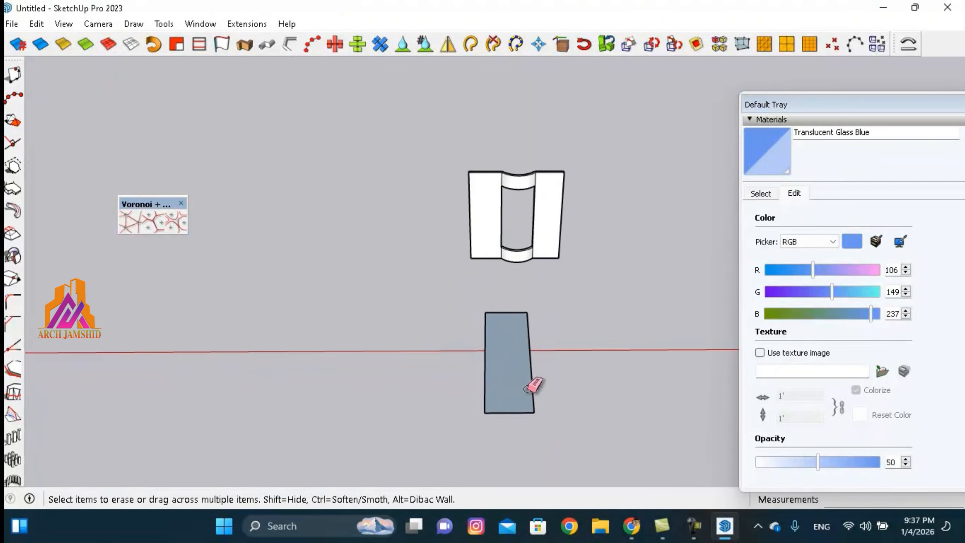
# Step: Scatter guide points across the elongated rectangle's face and along its border, including its corners
pyautogui.press('space')
pyautogui.click(832, 45)
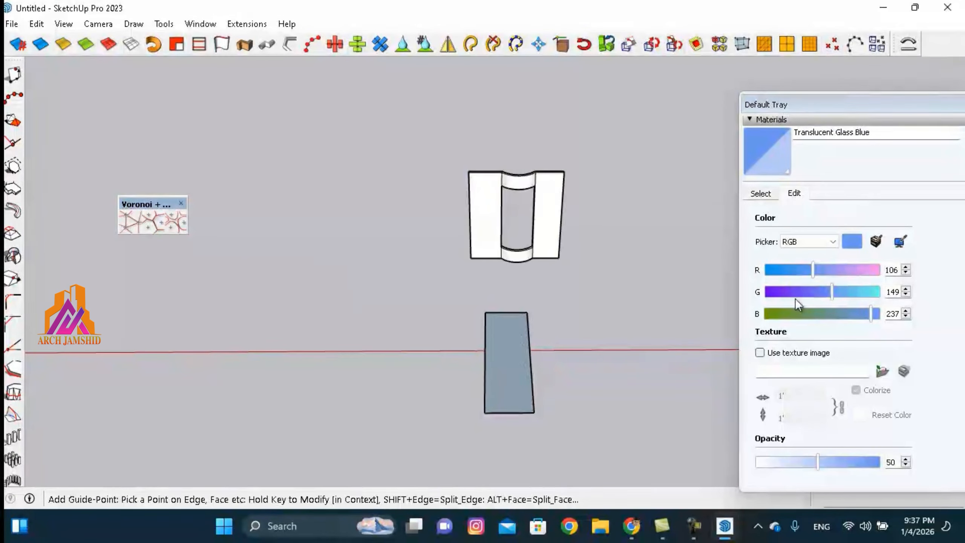
pyautogui.scroll(4, 525, 370)
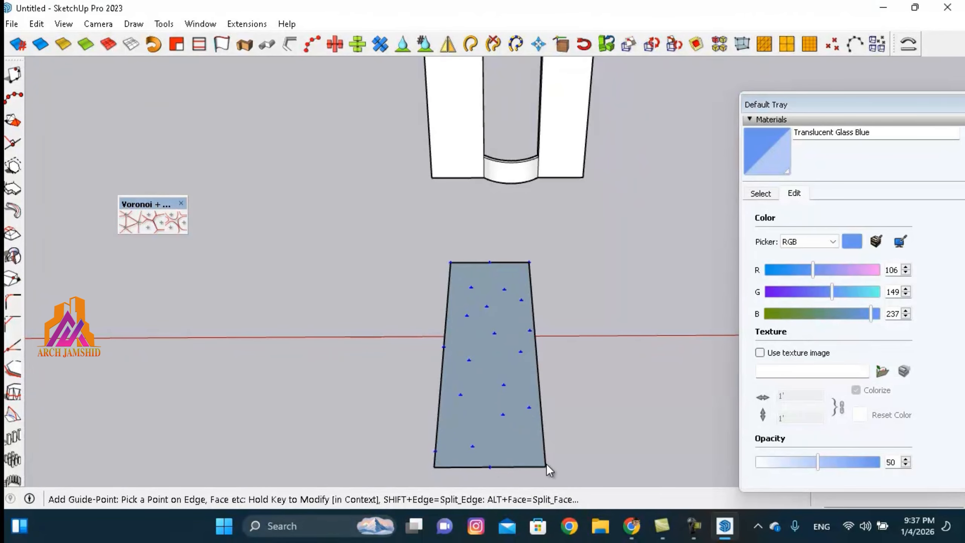
pyautogui.press('space')
pyautogui.scroll(-2, 503, 354)
pyautogui.click(503, 354)
pyautogui.click(832, 45)
pyautogui.press('space')
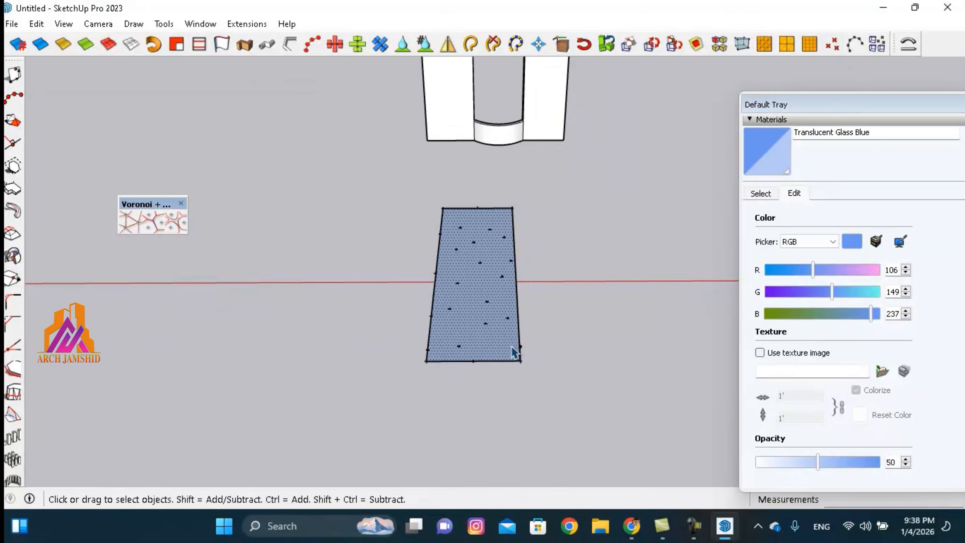
pyautogui.scroll(4, 517, 349)
pyautogui.press('e')
pyautogui.click(834, 46)
pyautogui.click(473, 345)
pyautogui.press('space')
# Step: Delete the rectangle while keeping its guide points, and triangulate all of them with the layer name Triangulated_Points
pyautogui.doubleClick(506, 367)
pyautogui.press('Delete')
pyautogui.scroll(-3, 410, 407)
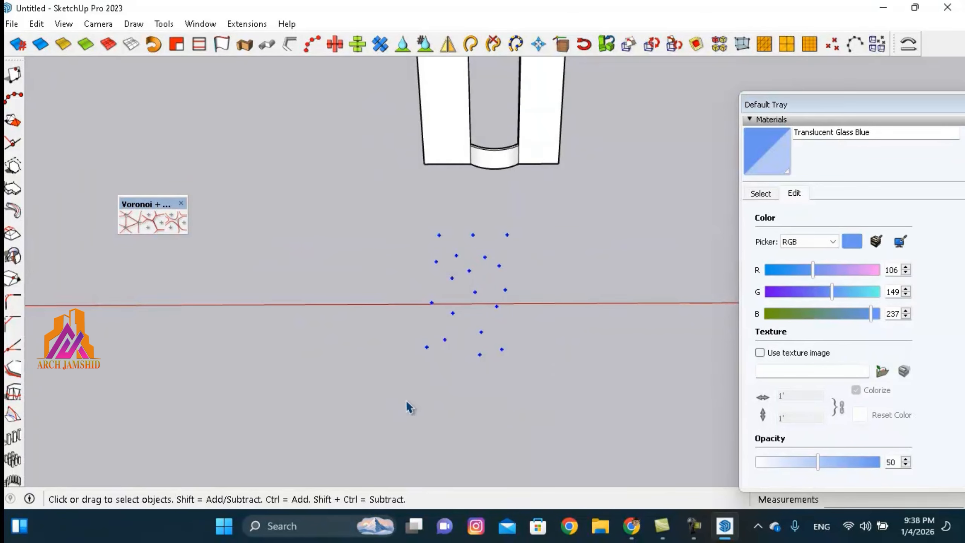
pyautogui.click(129, 225)
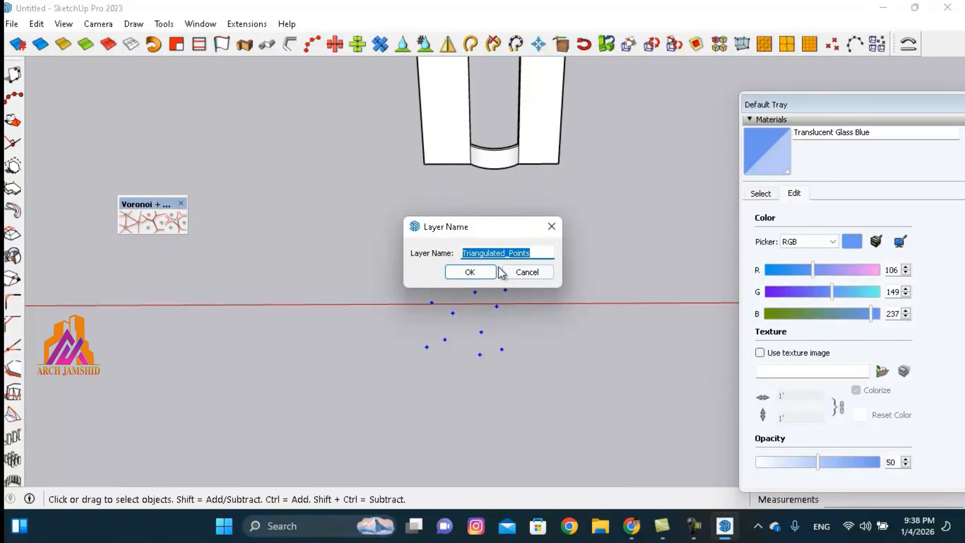
pyautogui.press('Return')
pyautogui.scroll(2, 518, 304)
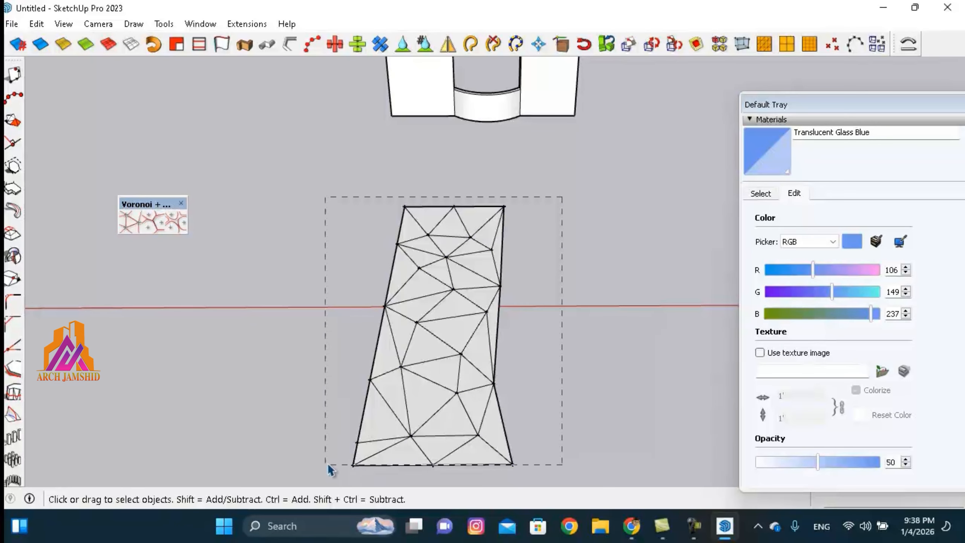
# Step: Explode the selected triangulated pattern into separately selectable triangle faces
pyautogui.rightClick(412, 378)
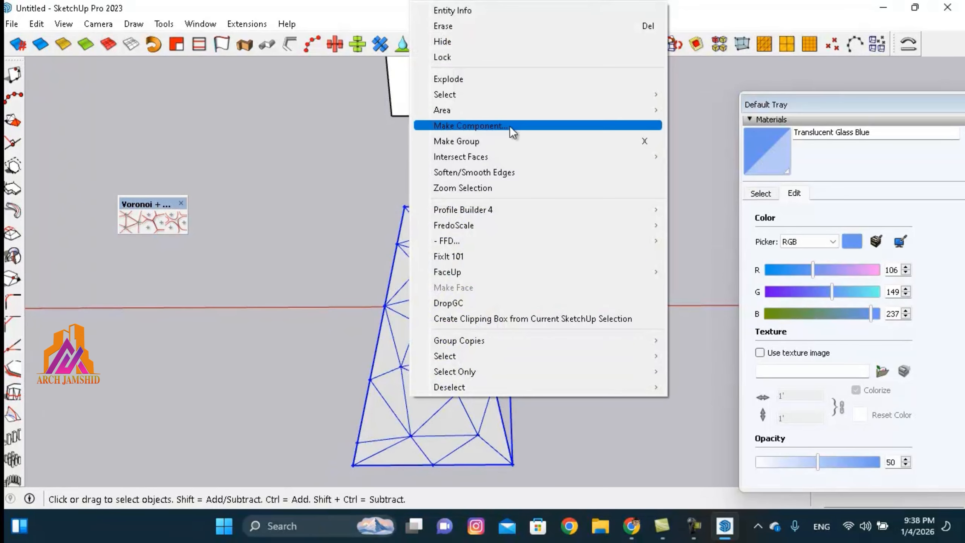
pyautogui.click(484, 78)
pyautogui.click(474, 379)
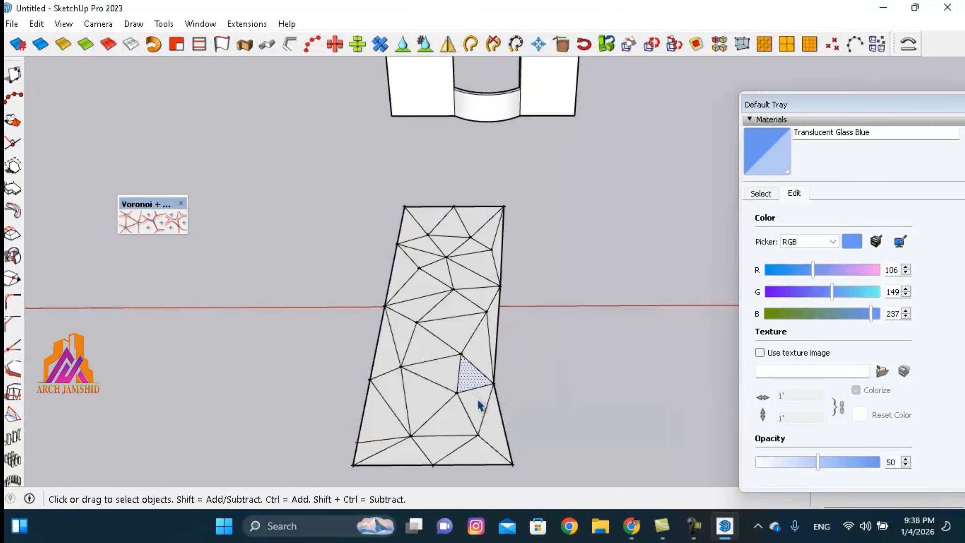
# Step: Close the indented side with a straight line between its two corners, about 30.61 m long, and connect the lower inset point to it
pyautogui.press('l')
pyautogui.click(512, 463)
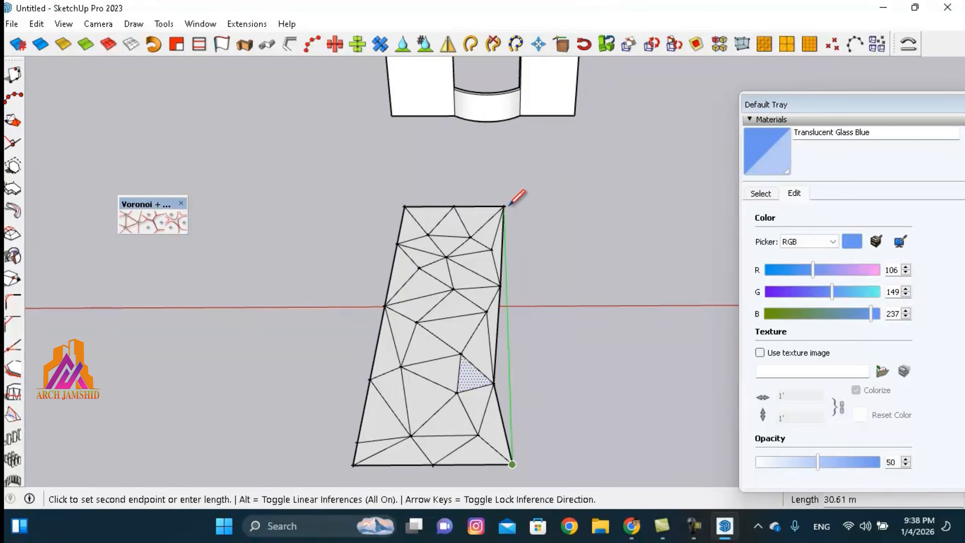
pyautogui.click(504, 206)
pyautogui.click(493, 383)
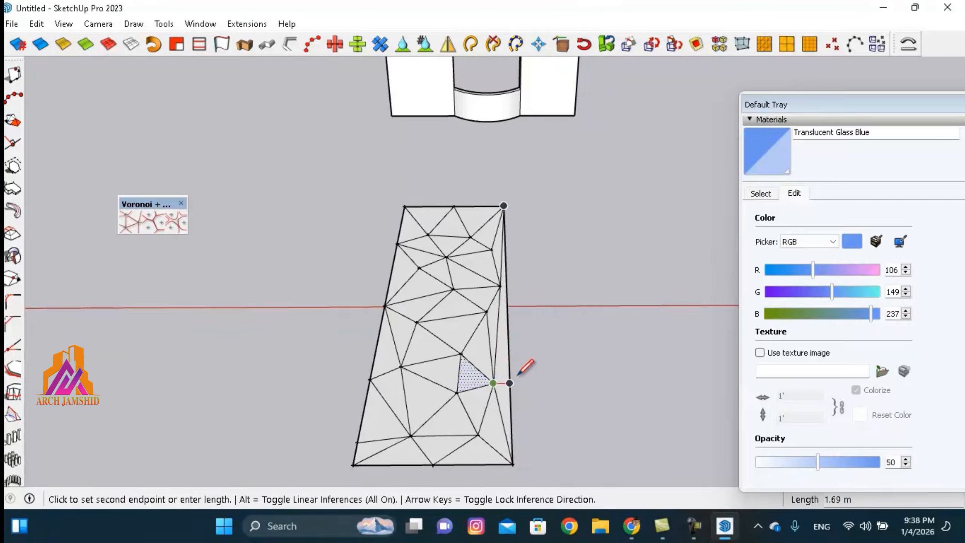
pyautogui.click(510, 379)
pyautogui.press('space')
# Step: Erase the edge joining the upper and lower inset points, and connect the middle inset point straight across to the panel's side
pyautogui.press('e')
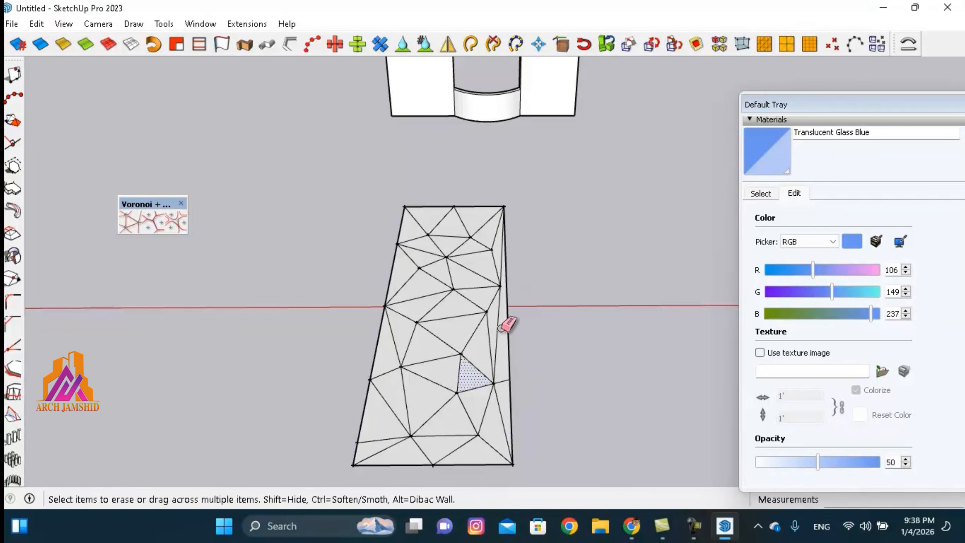
pyautogui.scroll(4, 532, 313)
pyautogui.press('l')
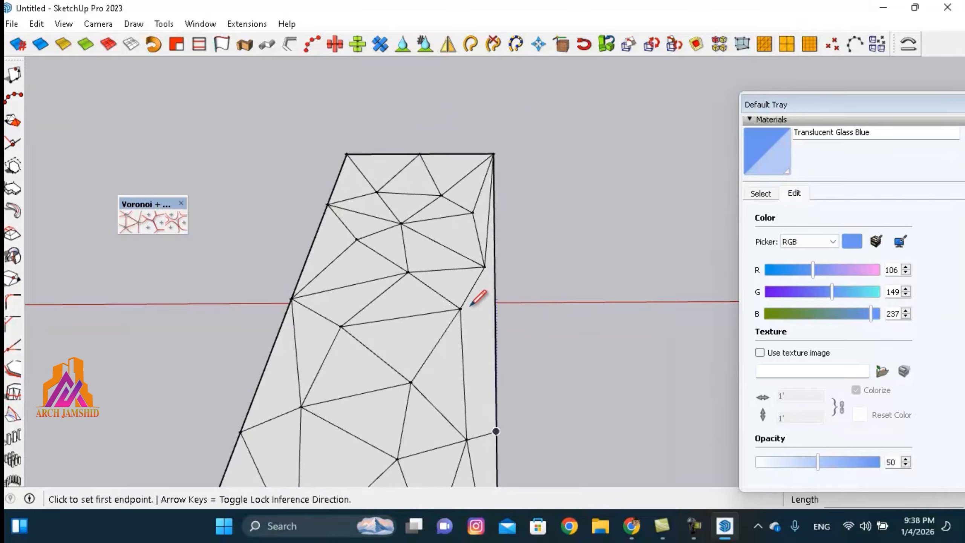
pyautogui.click(460, 308)
pyautogui.click(494, 308)
pyautogui.press('space')
pyautogui.scroll(-3, 543, 270)
pyautogui.scroll(4, 532, 270)
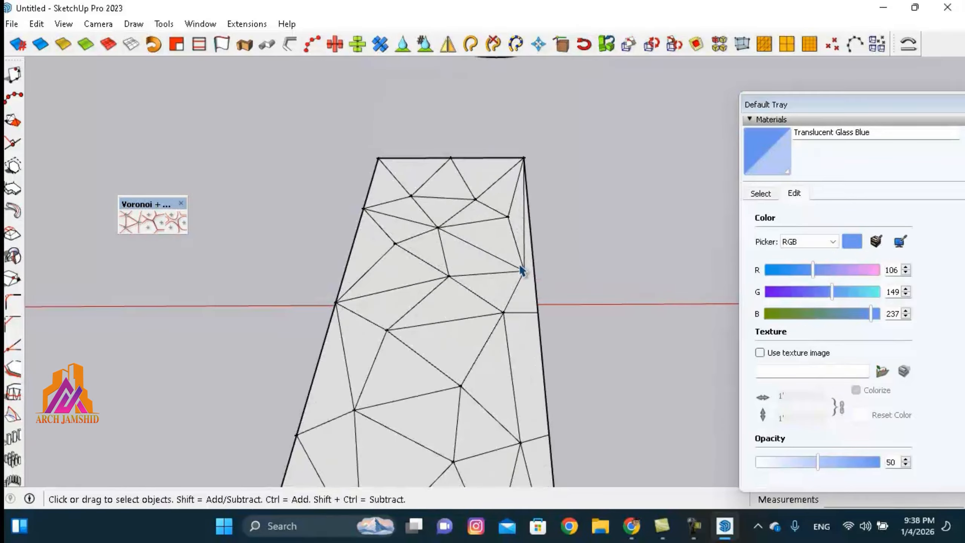
# Step: Draw a short line from the upper inset point straight across to the panel's side
pyautogui.press('l')
pyautogui.scroll(-3, 537, 260)
pyautogui.scroll(2, 537, 263)
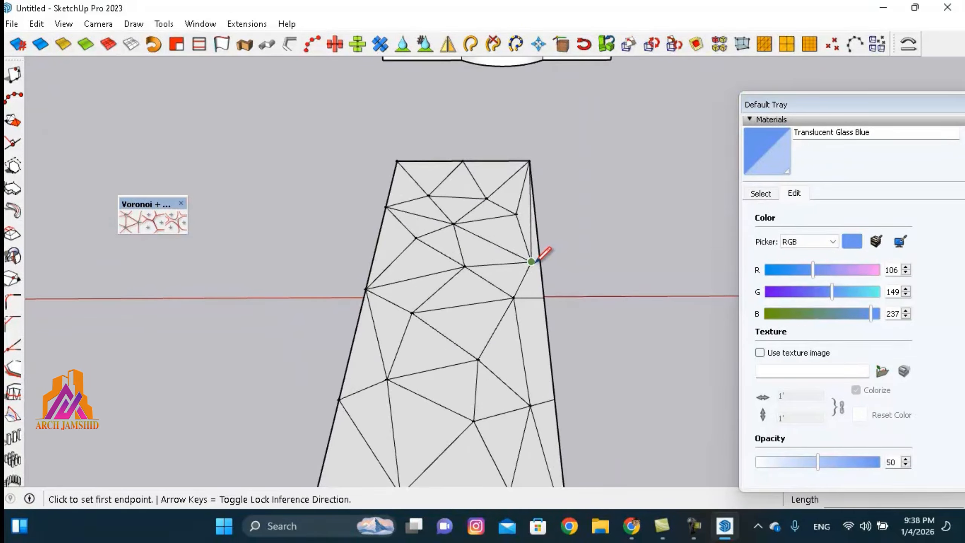
pyautogui.click(532, 262)
pyautogui.click(542, 262)
pyautogui.press('space')
pyautogui.scroll(-3, 540, 262)
pyautogui.scroll(2, 525, 320)
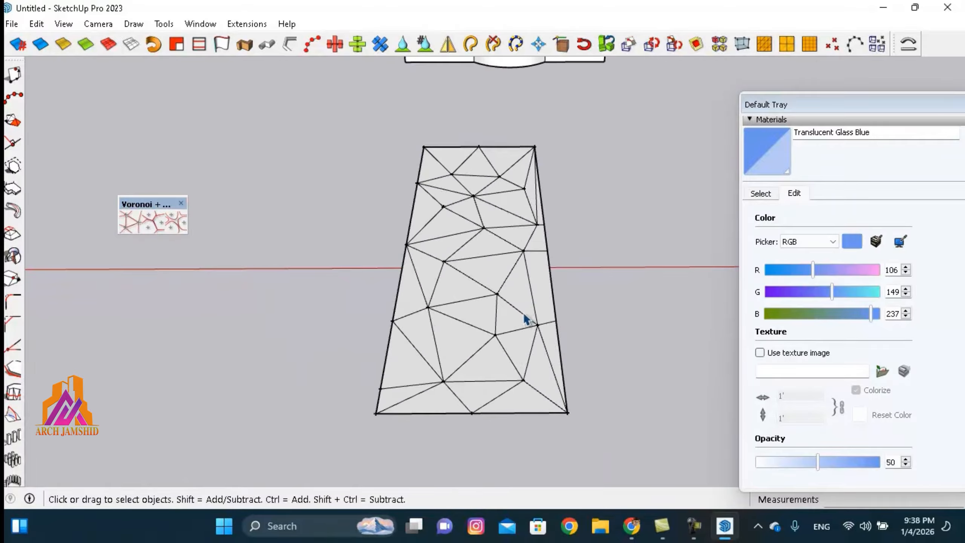
# Step: Fill every face of the triangulated panel with a rounded cell, using a 25.0 mm offset, 10 points and weight 1.0
pyautogui.moveTo(524, 319); pyautogui.dragTo(521, 366, button='middle')
pyautogui.scroll(-2, 488, 232)
pyautogui.moveTo(488, 232); pyautogui.dragTo(490, 287, button='middle')
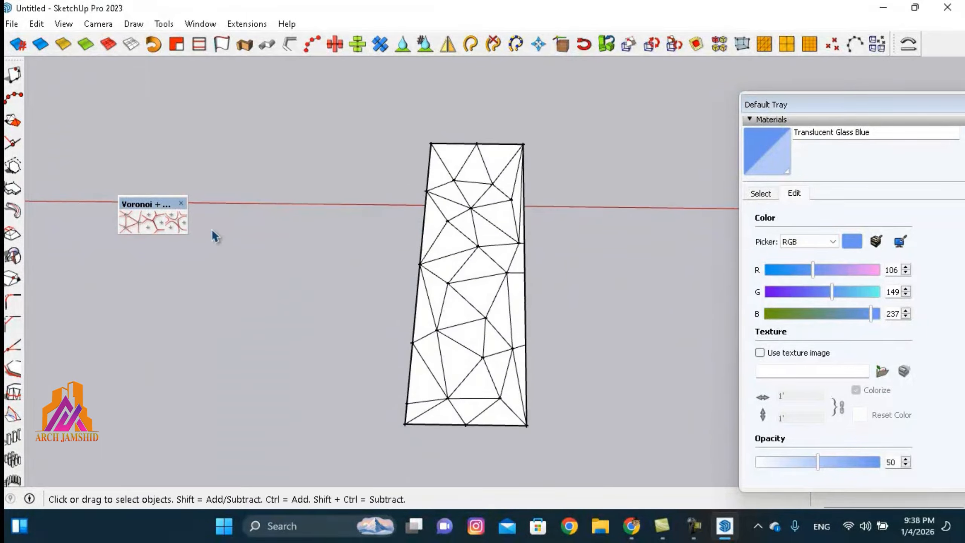
pyautogui.click(183, 227)
pyautogui.scroll(2, 473, 170)
pyautogui.click(535, 212)
pyautogui.click(499, 269)
pyautogui.click(436, 271)
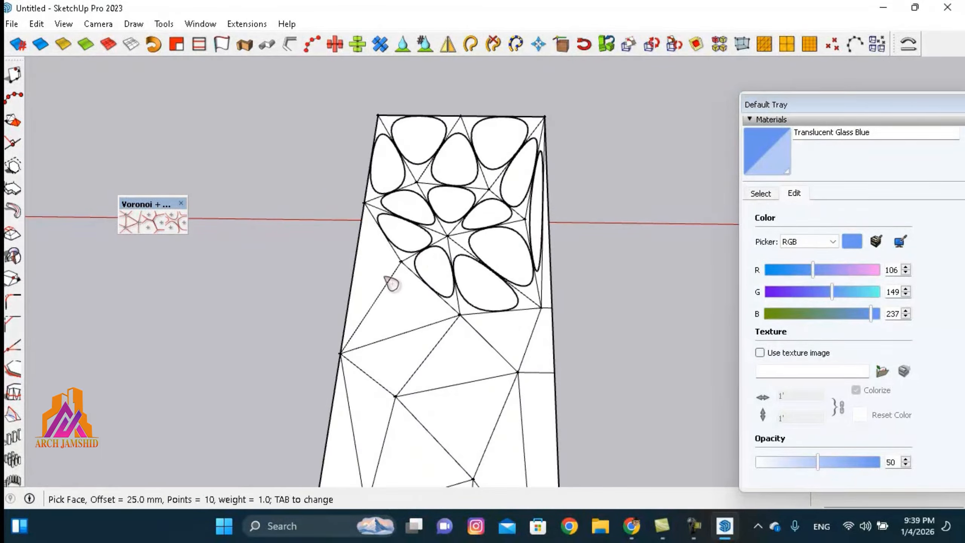
pyautogui.click(384, 276)
pyautogui.click(418, 356)
pyautogui.click(506, 331)
pyautogui.scroll(-3, 534, 412)
pyautogui.click(511, 249)
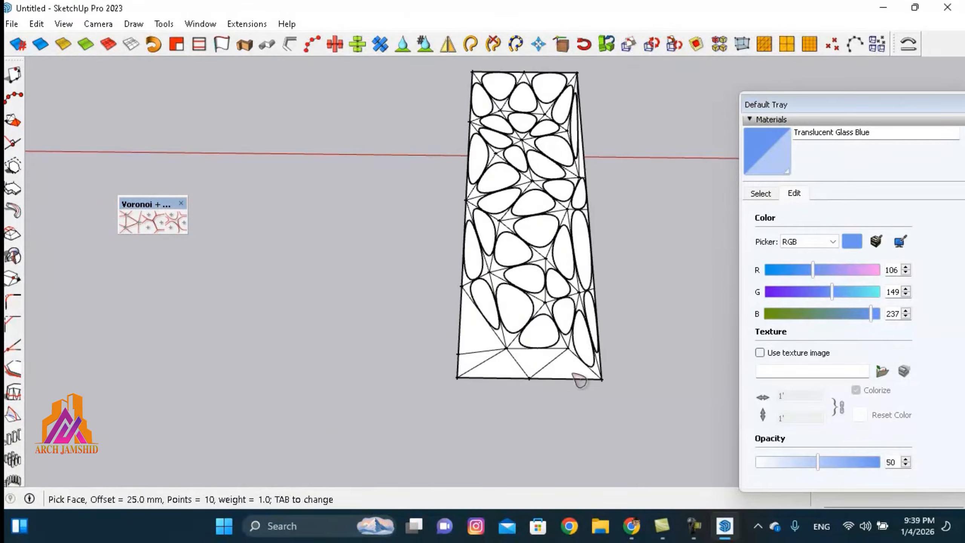
pyautogui.moveTo(417, 351); pyautogui.dragTo(523, 292, button='middle')
pyautogui.press('space')
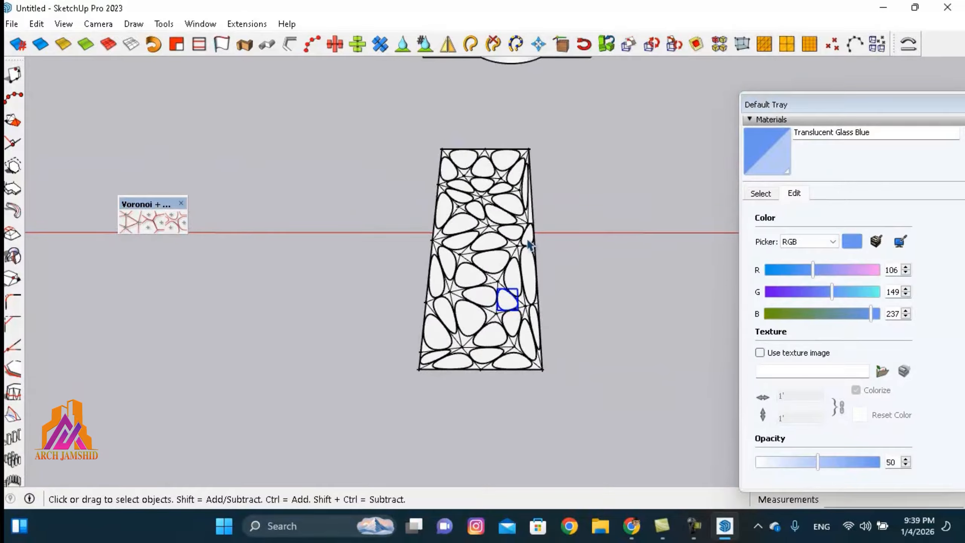
# Step: Select the whole panel pattern and run FixIt 101 on it to merge faces and remove the triangle edges
pyautogui.moveTo(490, 321); pyautogui.dragTo(544, 242, button='middle')
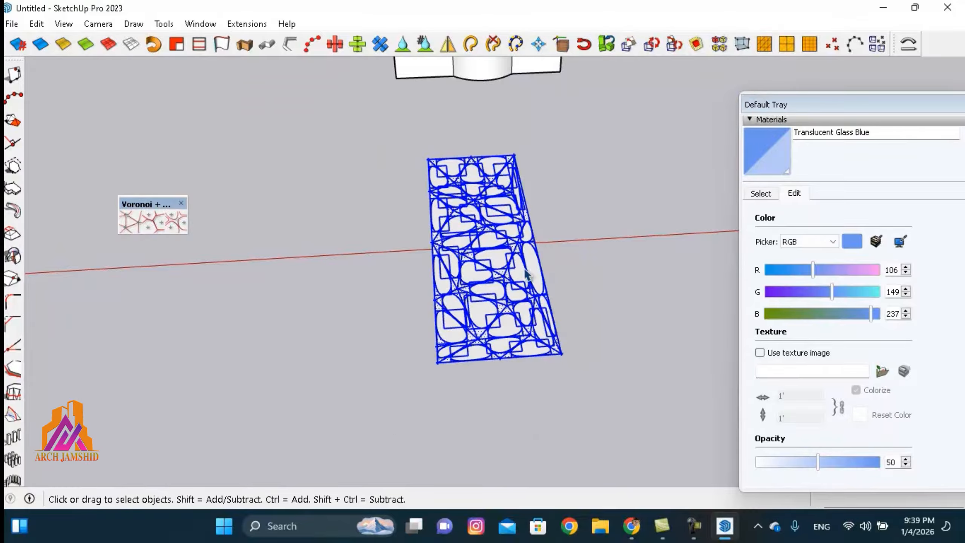
pyautogui.moveTo(526, 274); pyautogui.dragTo(512, 310, button='middle')
pyautogui.click(488, 279)
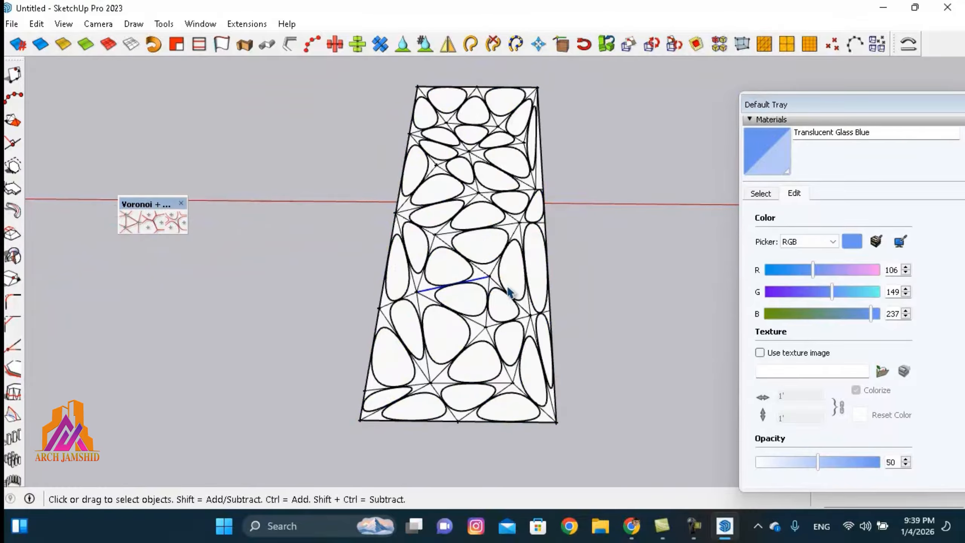
pyautogui.scroll(3, 521, 397)
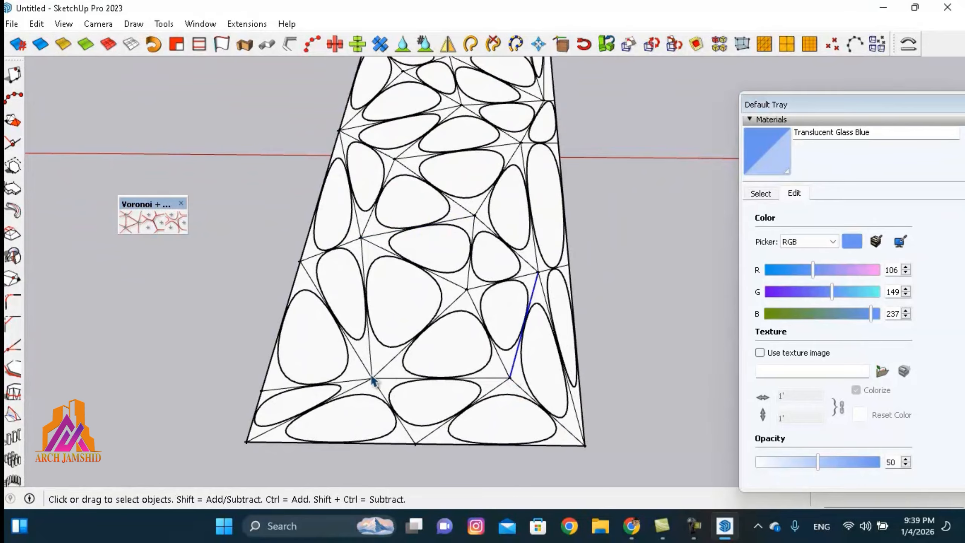
pyautogui.scroll(-3, 446, 350)
pyautogui.moveTo(474, 370); pyautogui.dragTo(505, 321, button='middle')
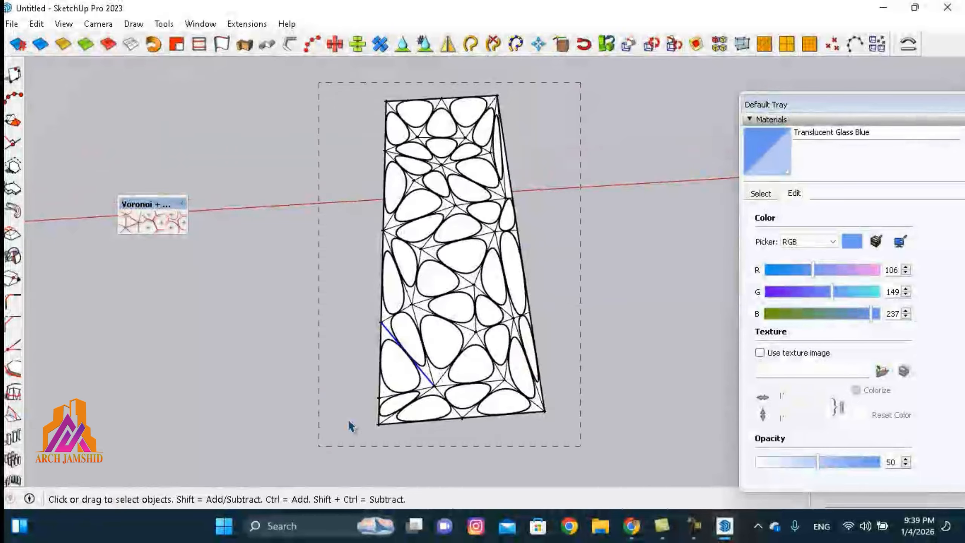
pyautogui.hotkey('ctrl', 'a')
pyautogui.rightClick(429, 399)
pyautogui.click(468, 303)
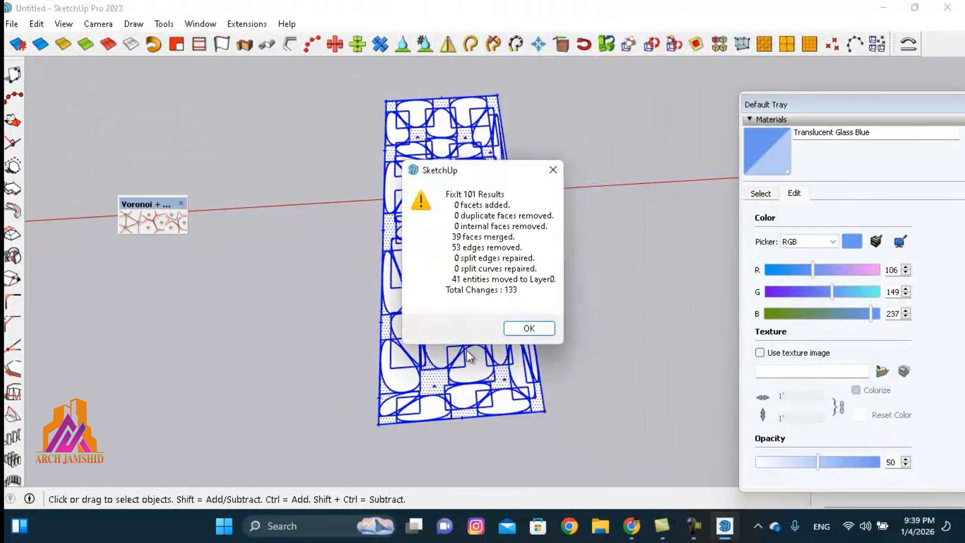
pyautogui.click(528, 327)
# Step: Explode all the rounded cell groups so they cut into the panel face
pyautogui.scroll(5, 438, 378)
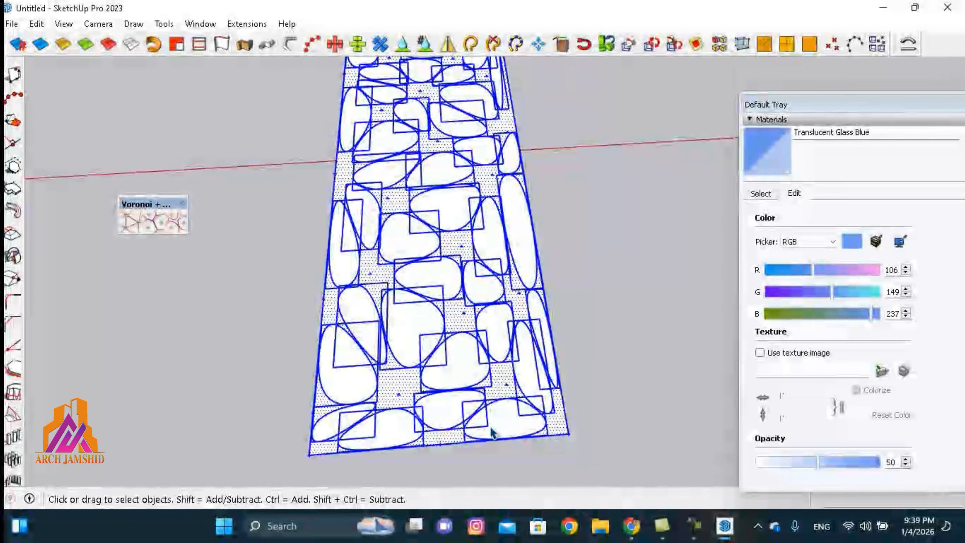
pyautogui.rightClick(505, 415)
pyautogui.click(541, 79)
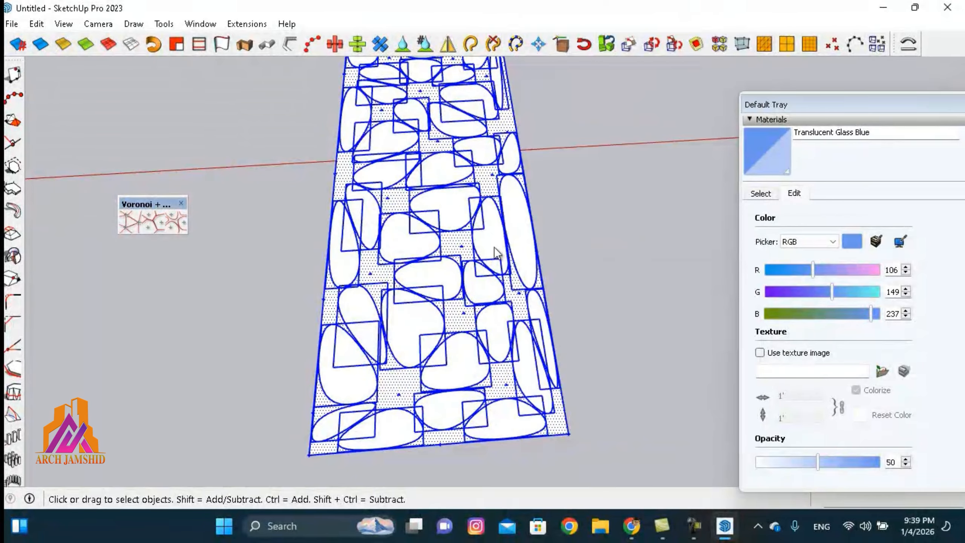
# Step: Select only the lattice face around the rounded cells and copy it to the empty area beside the original
pyautogui.scroll(-5, 505, 443)
pyautogui.click(505, 441)
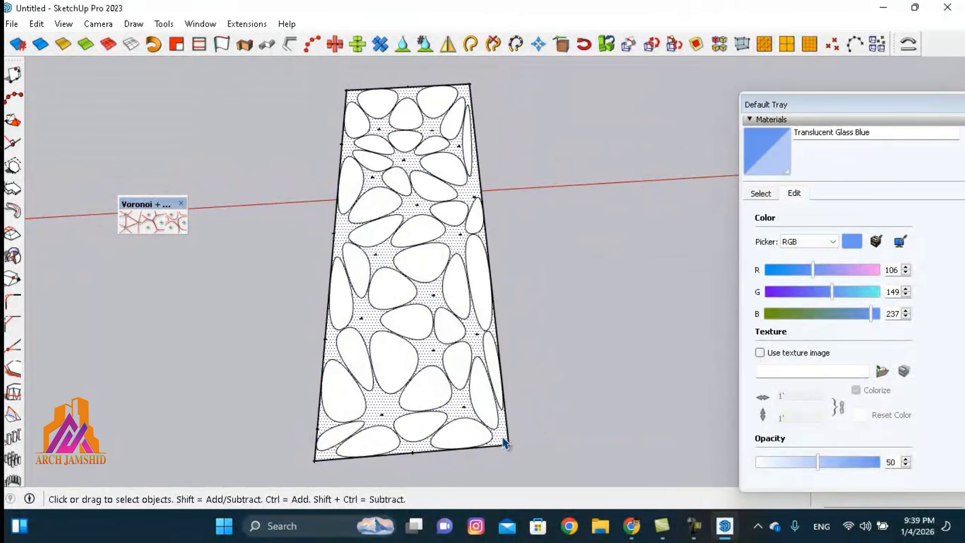
pyautogui.click(464, 427)
pyautogui.scroll(-4, 276, 403)
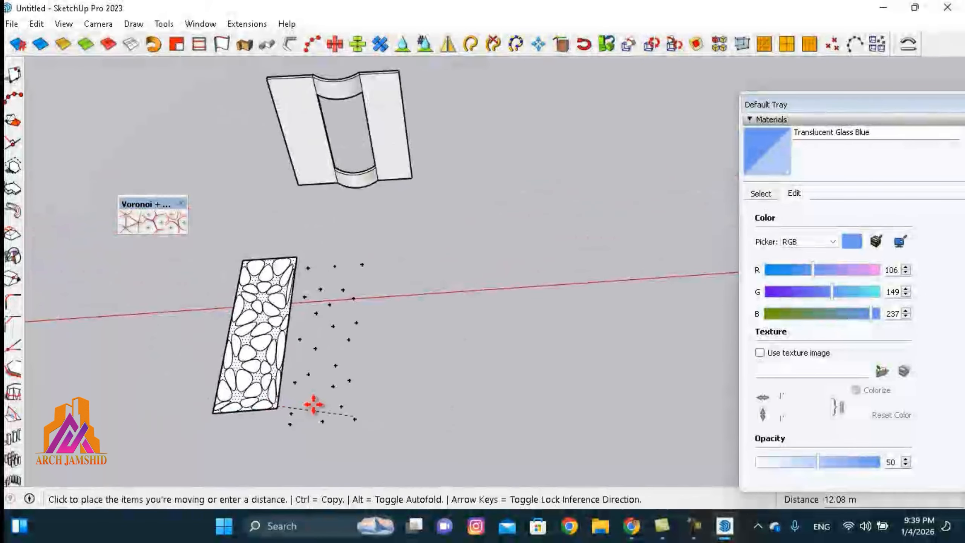
pyautogui.press('ctrl')
pyautogui.press('space')
pyautogui.scroll(3, 458, 410)
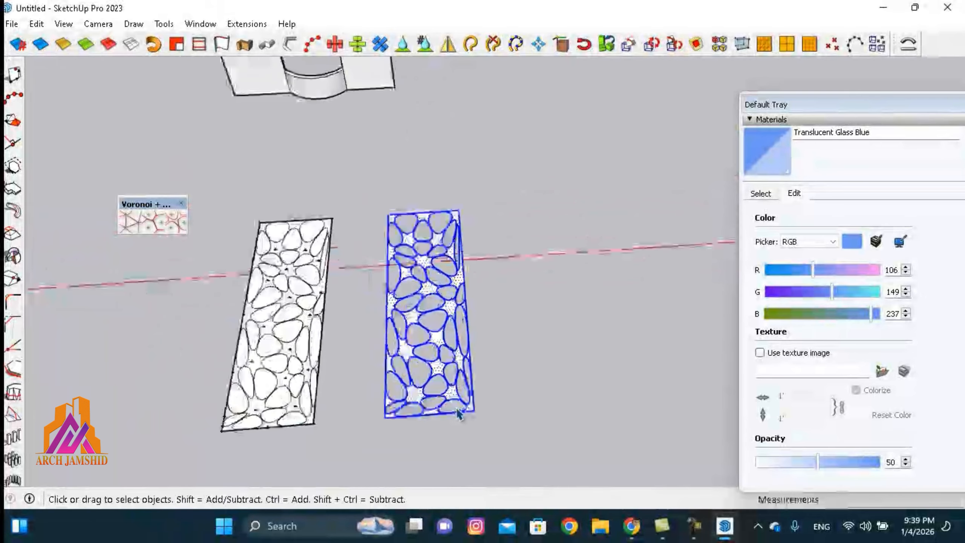
# Step: Extrude the copied lattice face about 0.19 m with Push/Pull
pyautogui.moveTo(459, 414); pyautogui.dragTo(509, 362, button='middle')
pyautogui.scroll(6, 508, 361)
pyautogui.press('p')
pyautogui.click(508, 328)
pyautogui.click(508, 329)
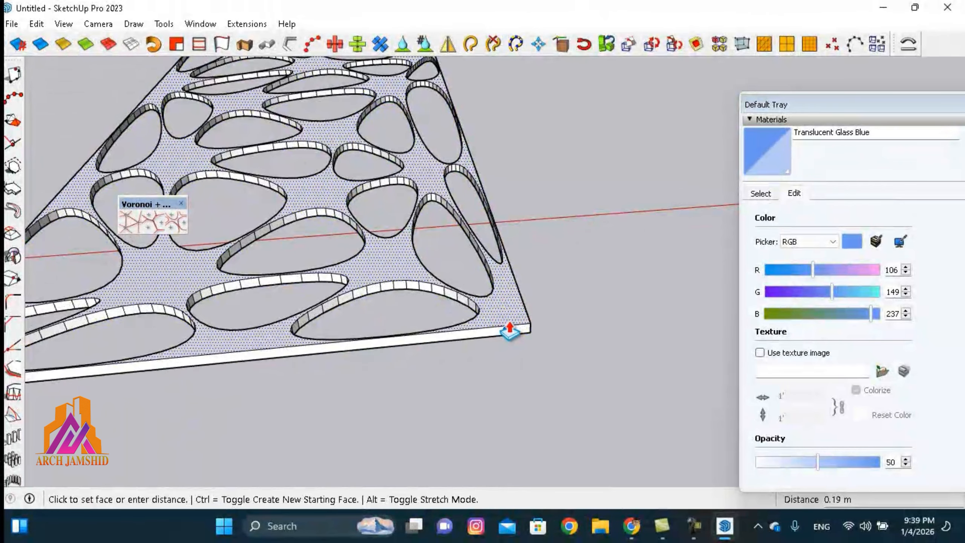
pyautogui.press('space')
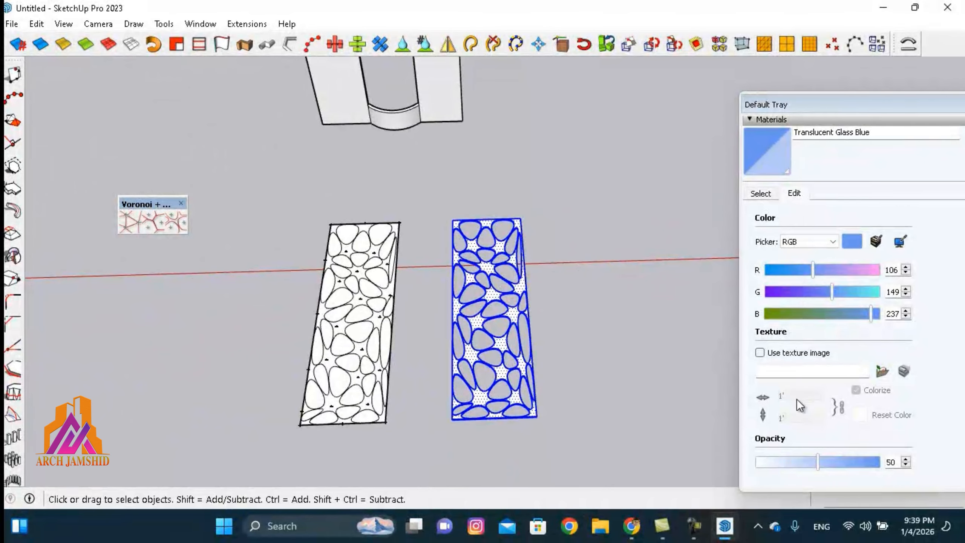
# Step: Soften the extruded lattice panel's edges with an angle of 85.0 degrees
pyautogui.scroll(4, 840, 228)
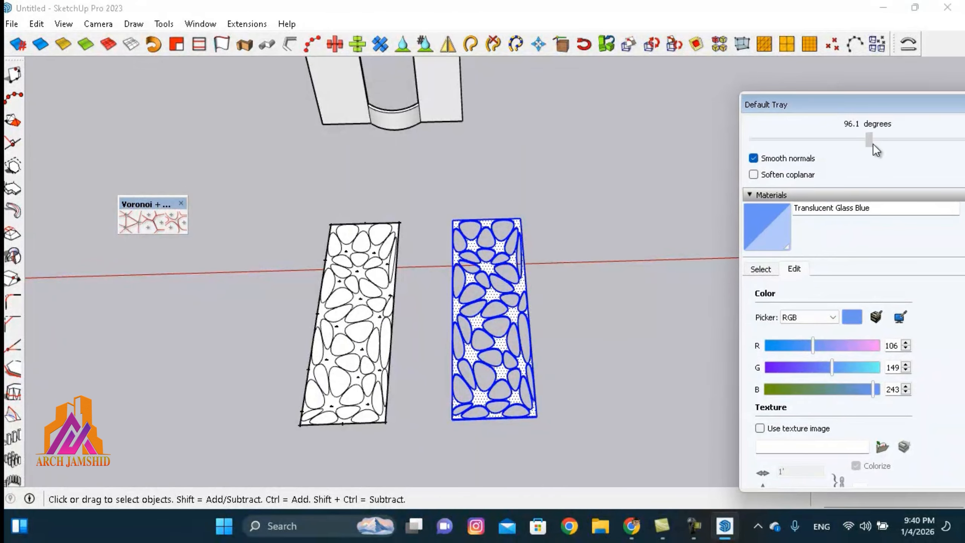
pyautogui.moveTo(876, 141); pyautogui.dragTo(864, 145)
pyautogui.click(663, 373)
pyautogui.moveTo(663, 373)
pyautogui.mouseDown(button='middle')
pyautogui.moveTo(510, 371)
pyautogui.moveTo(566, 390)
pyautogui.moveTo(574, 411)
pyautogui.mouseUp(button='middle')
# Step: Group the lattice panel and rotate a copy of it upright by 90 degrees about its short end edge
pyautogui.moveTo(589, 189); pyautogui.dragTo(446, 442)
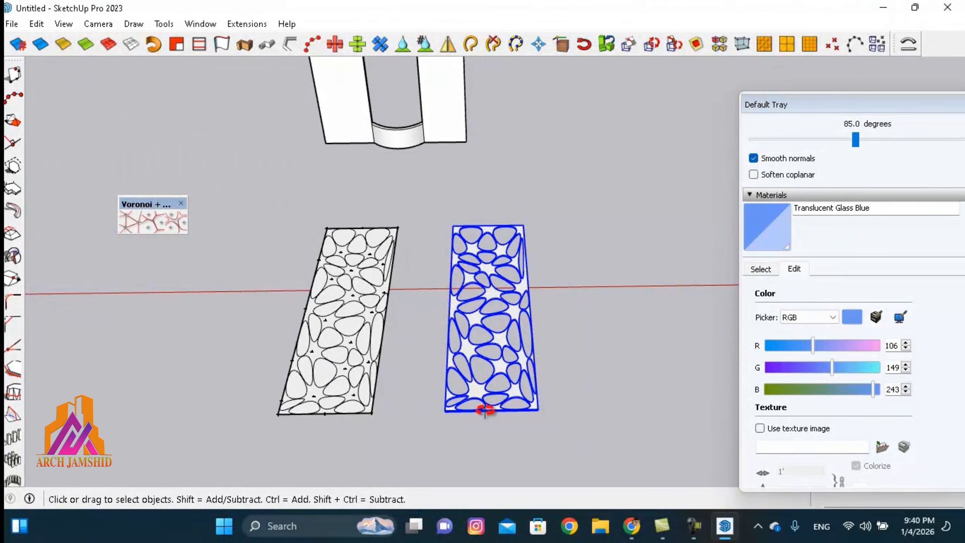
pyautogui.scroll(4, 598, 392)
pyautogui.moveTo(485, 411); pyautogui.dragTo(626, 328, button='middle')
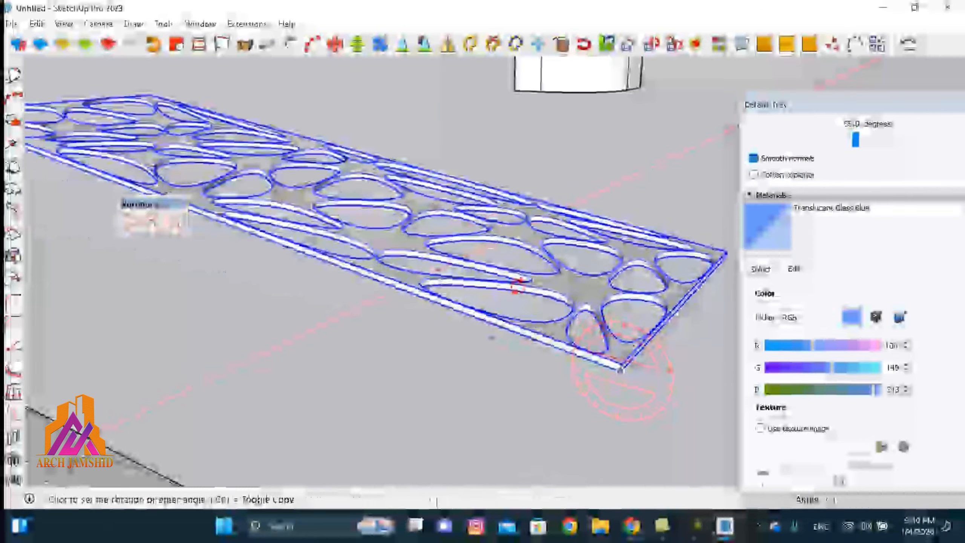
pyautogui.press('ctrl')
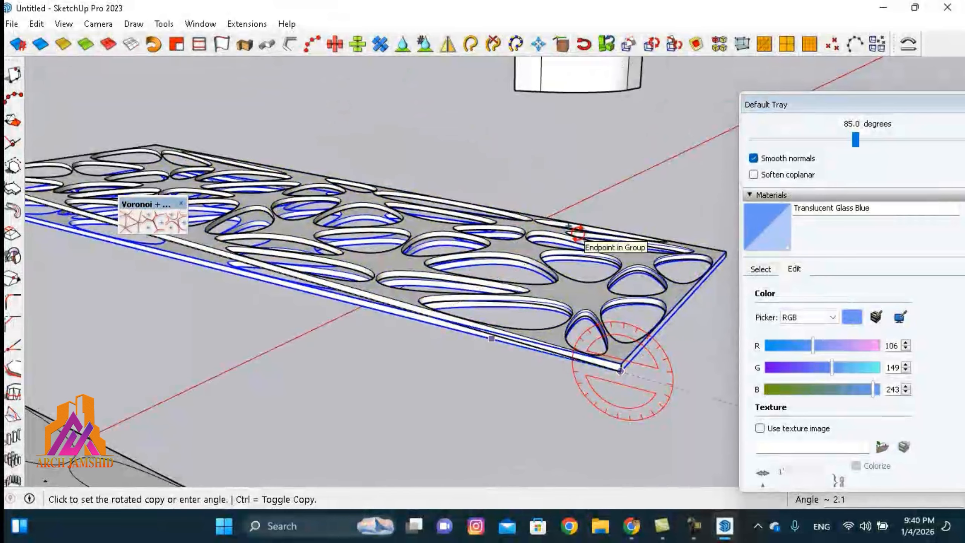
pyautogui.write('90')
pyautogui.press('Return')
pyautogui.press('space')
# Step: Delete the original flat pattern beside the extruded lattice panels
pyautogui.scroll(-5, 609, 170)
pyautogui.moveTo(608, 198); pyautogui.dragTo(462, 356, button='middle')
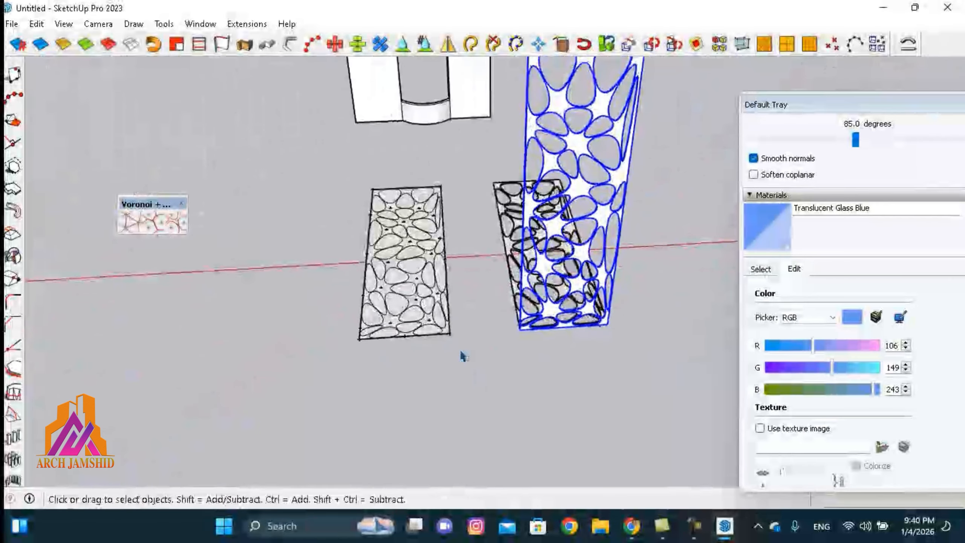
pyautogui.moveTo(318, 351); pyautogui.dragTo(319, 359)
pyautogui.press('Delete')
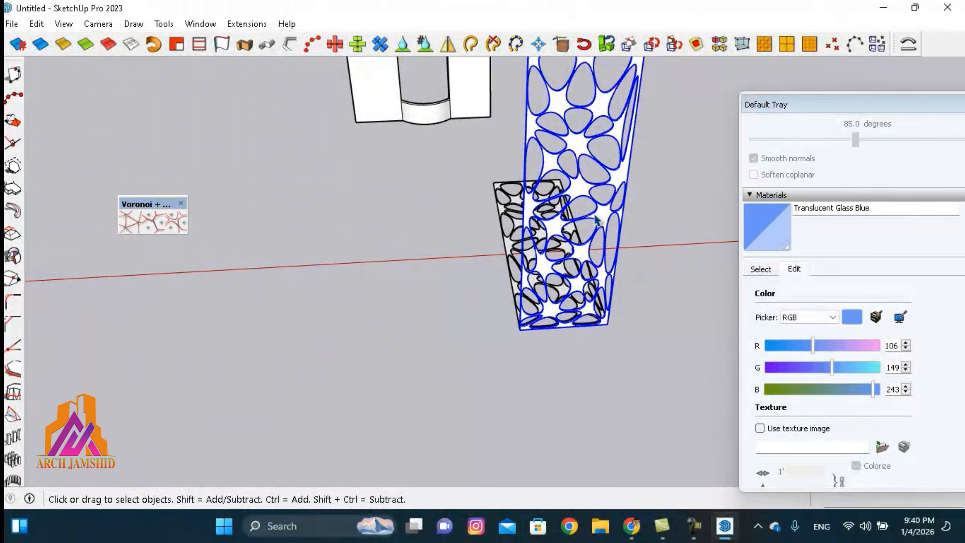
# Step: Copy the wall's curved bottom edge to the empty ground in front of the wall
pyautogui.keyDown('shift'); pyautogui.moveTo(431, 89); pyautogui.dragTo(482, 188, button='middle'); pyautogui.keyUp('shift')
pyautogui.scroll(5, 483, 187)
pyautogui.click(499, 214)
pyautogui.press('m')
pyautogui.press('ctrl')
pyautogui.click(499, 213)
pyautogui.scroll(-5, 497, 211)
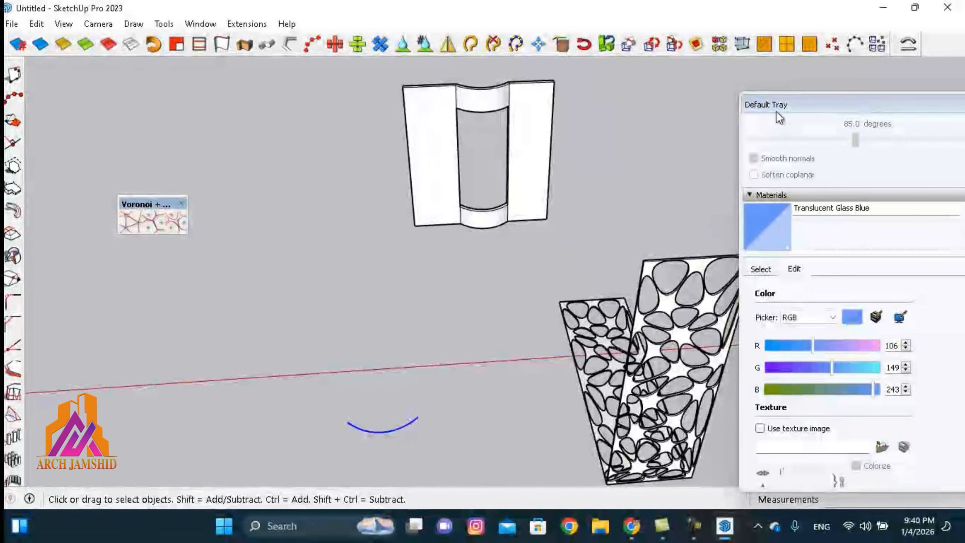
# Step: Draw a straight line about 9.53 m long along the upright panel's top edge, parallel to the red axis
pyautogui.scroll(-2, 370, 326)
pyautogui.scroll(6, 689, 246)
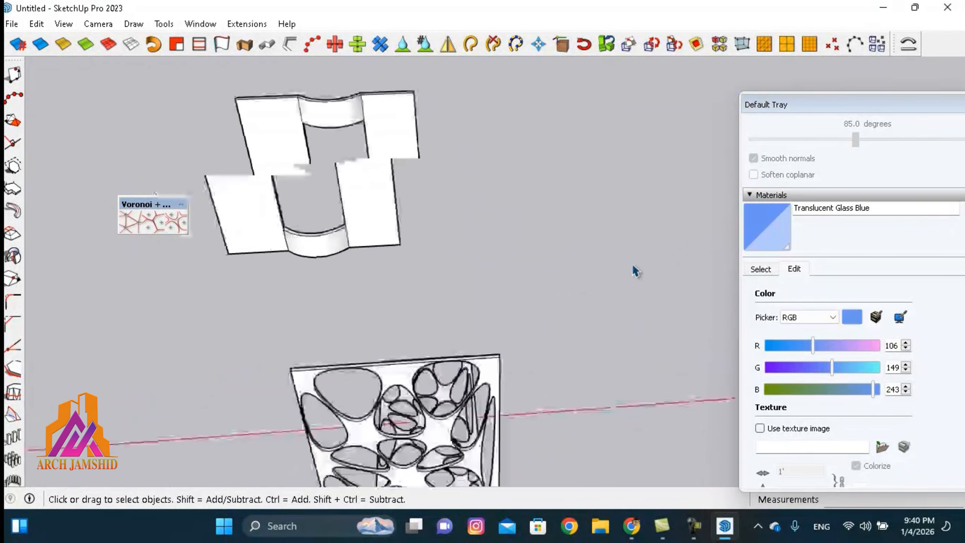
pyautogui.moveTo(466, 353)
pyautogui.mouseDown(button='middle')
pyautogui.moveTo(312, 327)
pyautogui.moveTo(330, 338)
pyautogui.mouseUp(button='middle')
pyautogui.press('l')
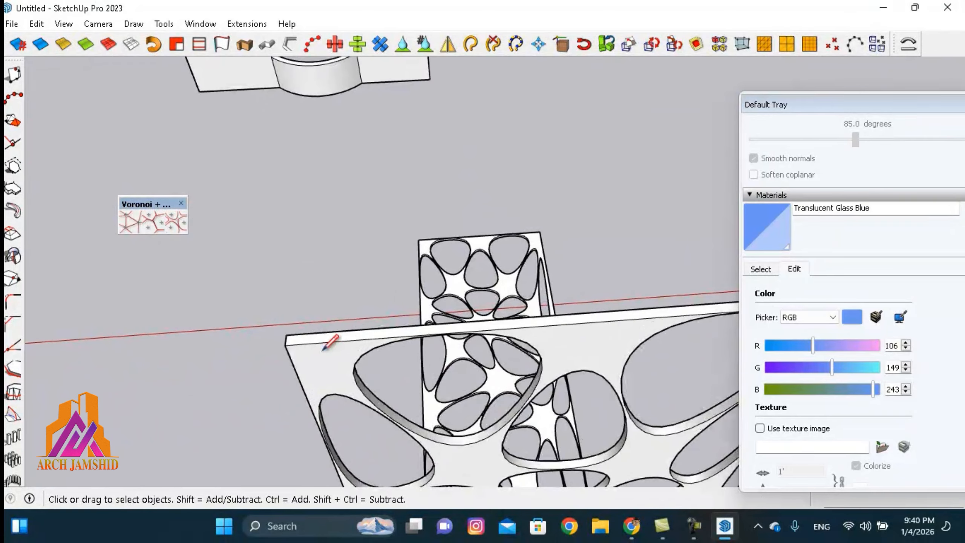
pyautogui.scroll(2, 292, 340)
pyautogui.click(281, 337)
pyautogui.scroll(-3, 284, 337)
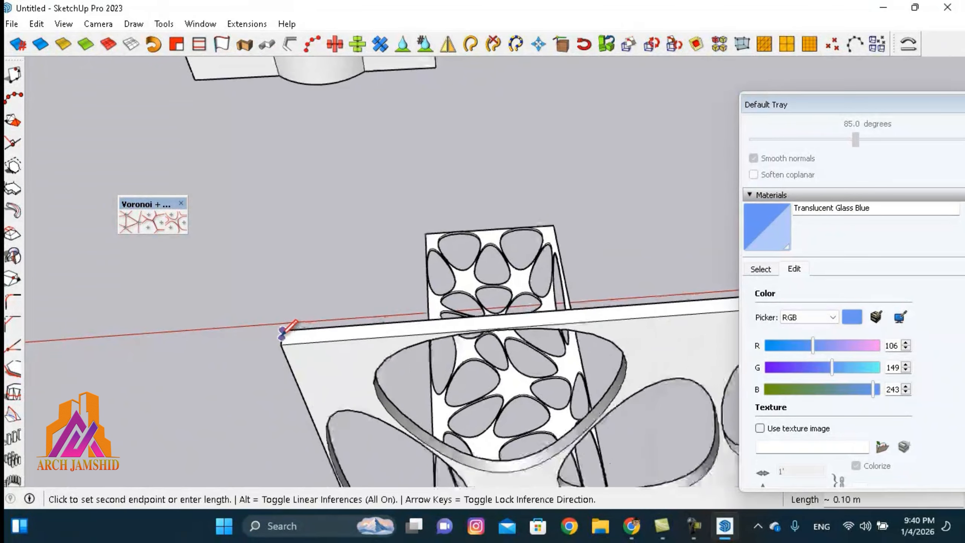
pyautogui.scroll(-2, 317, 337)
pyautogui.scroll(5, 690, 308)
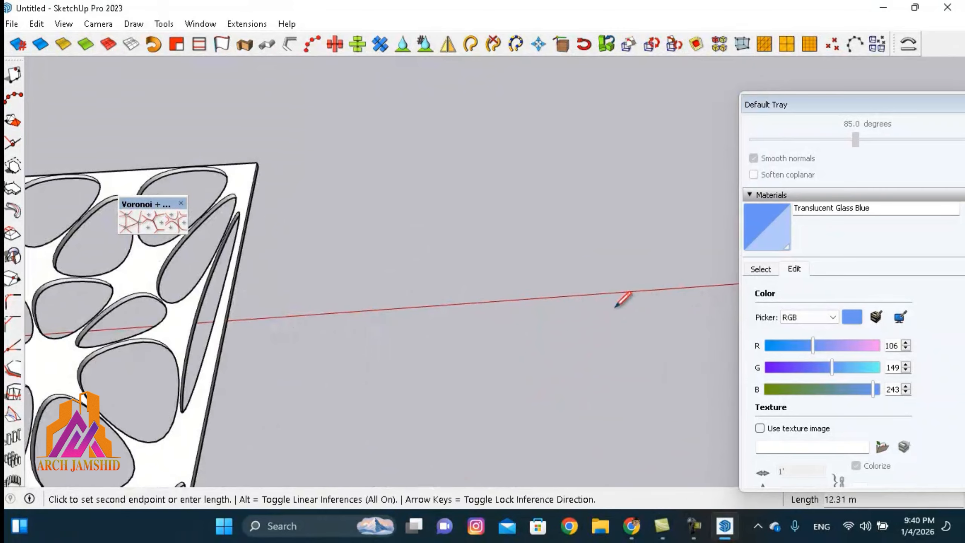
pyautogui.scroll(-4, 598, 310)
pyautogui.scroll(1, 320, 316)
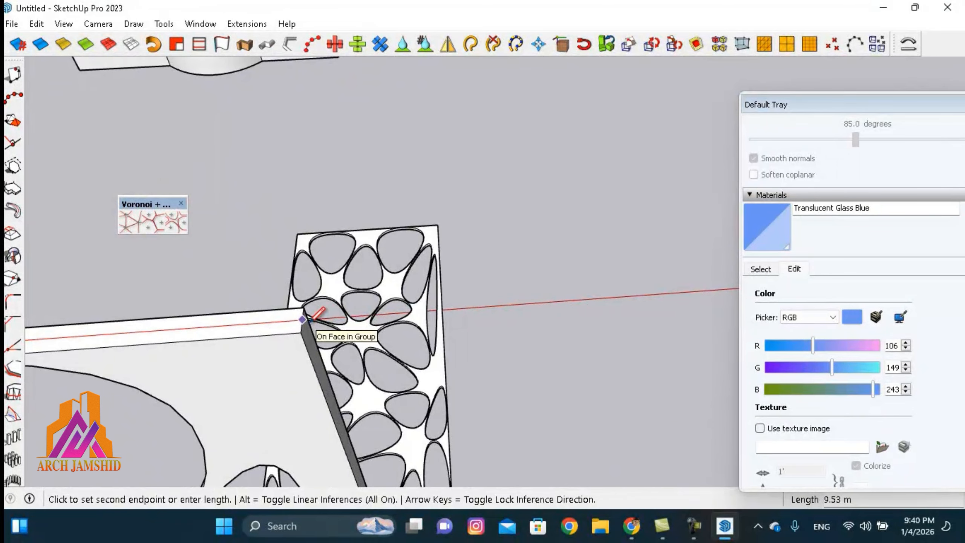
pyautogui.click(310, 323)
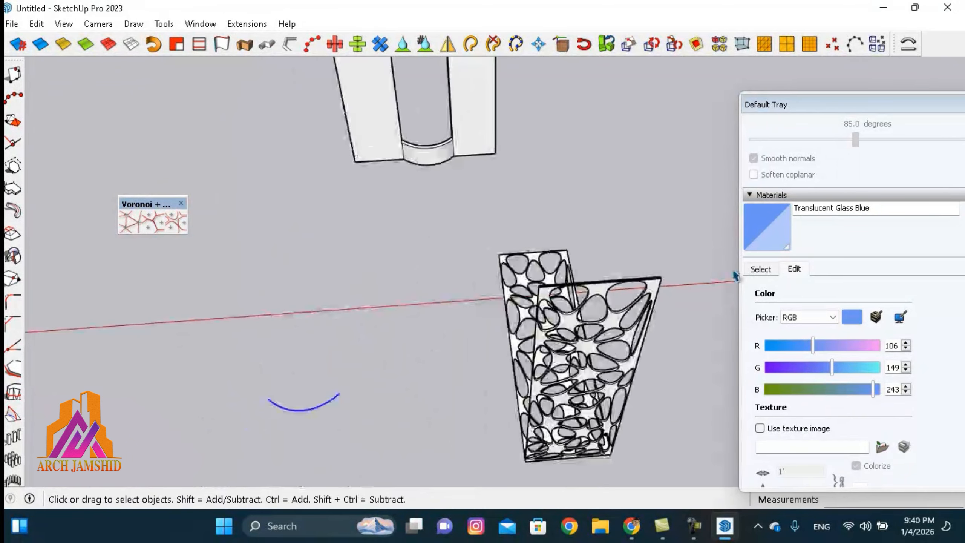
# Step: Undock the Shape Bender toolbar and place it floating beside the Voronoi toolbar
pyautogui.scroll(-2, 734, 274)
pyautogui.scroll(1, 670, 301)
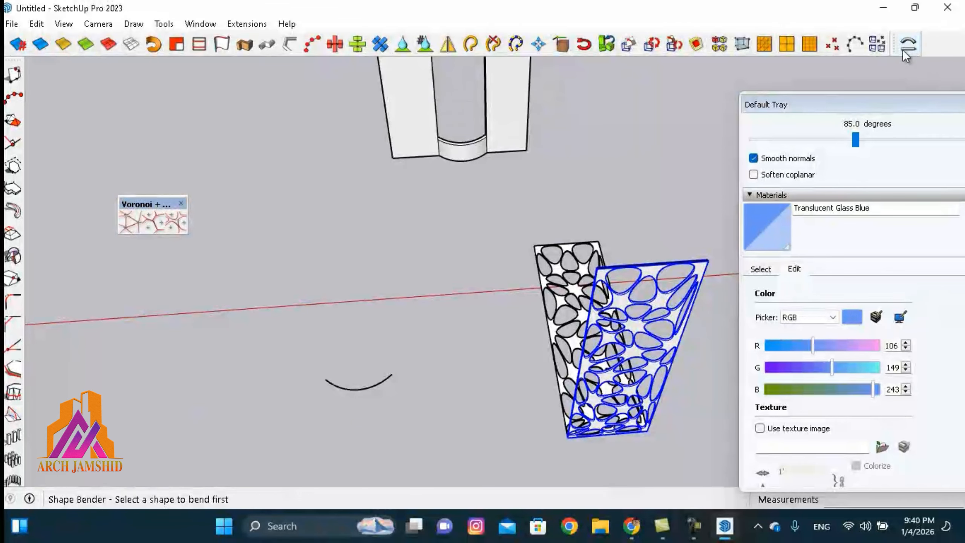
pyautogui.moveTo(894, 46); pyautogui.dragTo(356, 166)
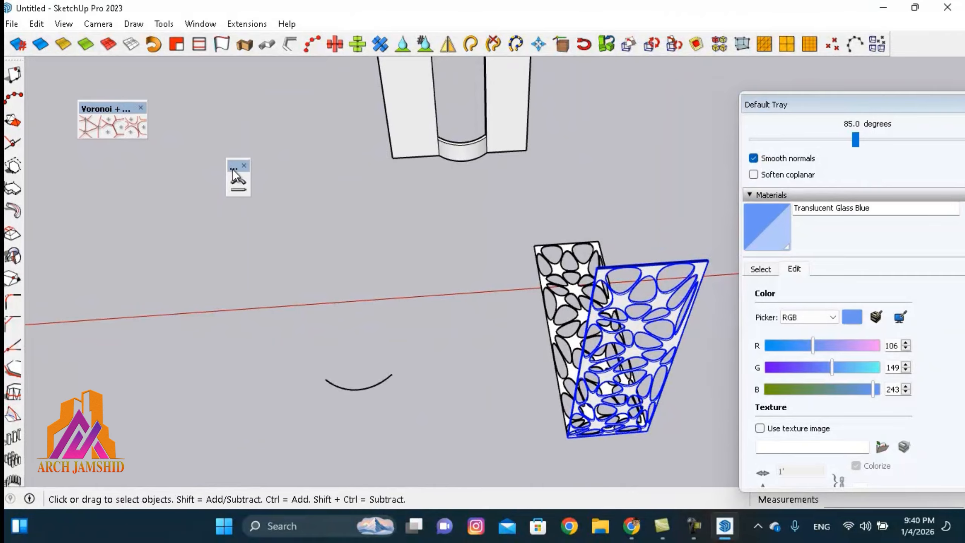
pyautogui.moveTo(234, 170); pyautogui.dragTo(164, 121)
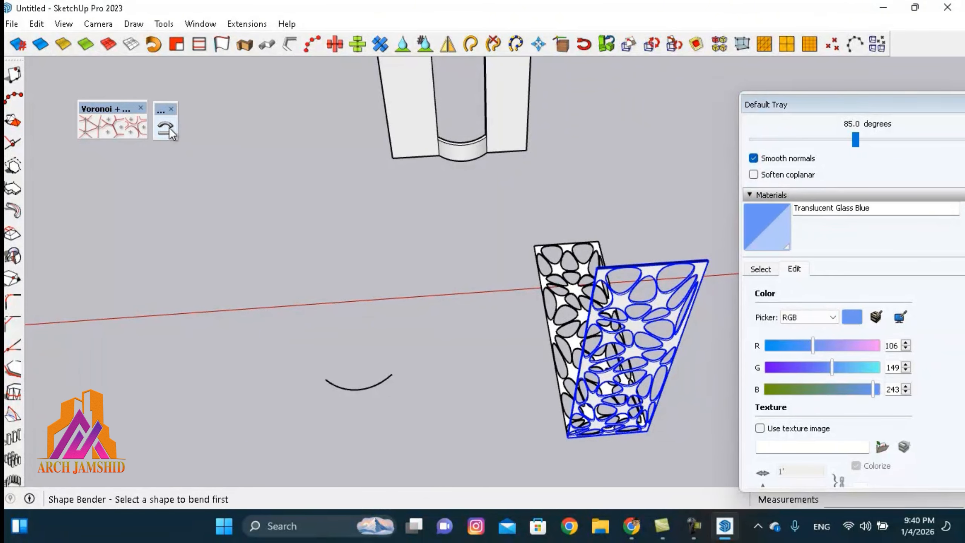
# Step: Bend the upright lattice panel with Shape Bender, using the line on its top edge and the copied arc as the target curve
pyautogui.scroll(10, 642, 300)
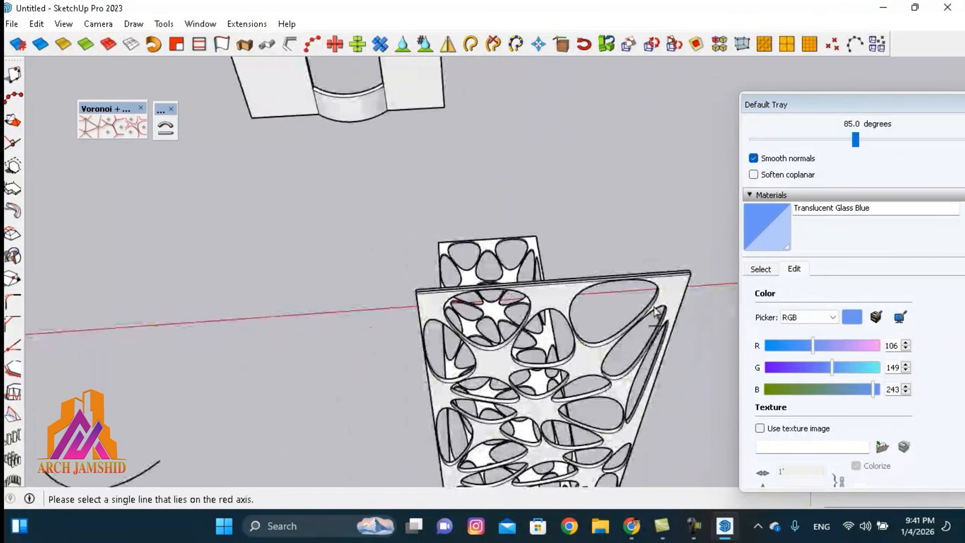
pyautogui.scroll(2, 676, 274)
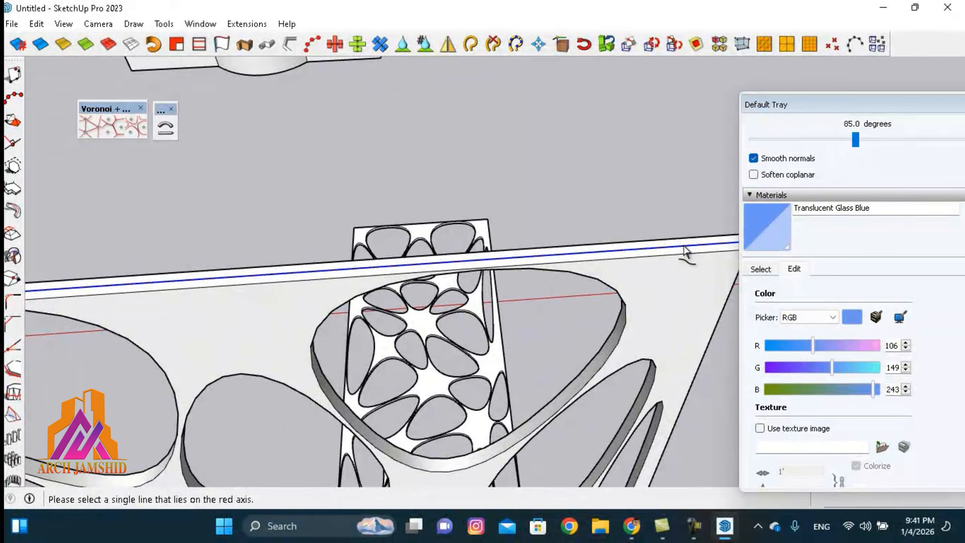
pyautogui.click(684, 246)
pyautogui.scroll(-10, 675, 225)
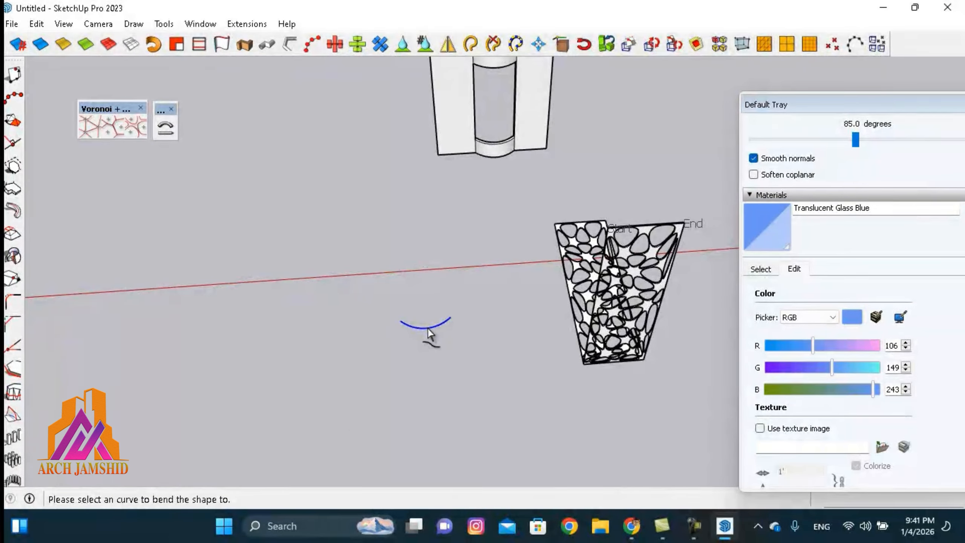
pyautogui.click(428, 327)
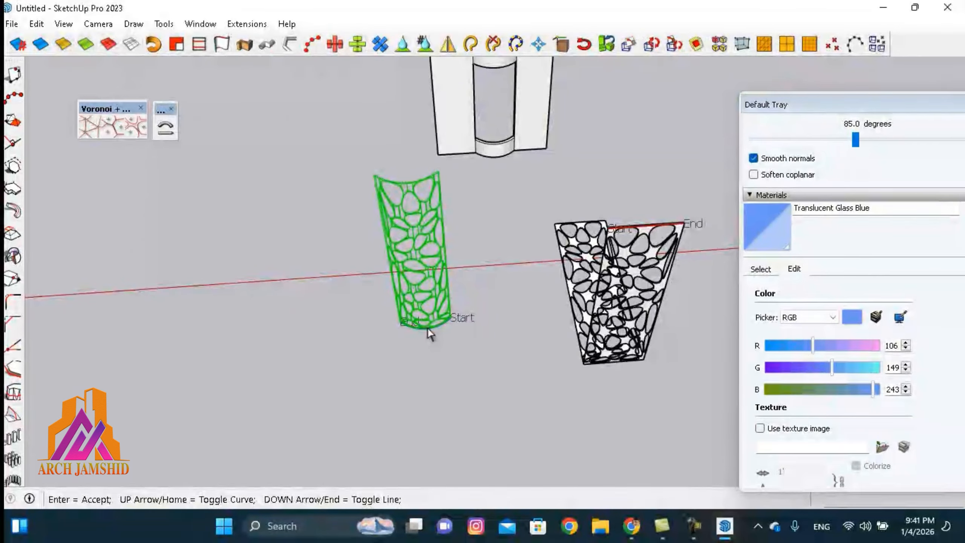
pyautogui.press('Return')
# Step: Move the bent lattice panel from beside the copied arc over to the wall's curved opening
pyautogui.moveTo(434, 329); pyautogui.dragTo(629, 202, button='middle')
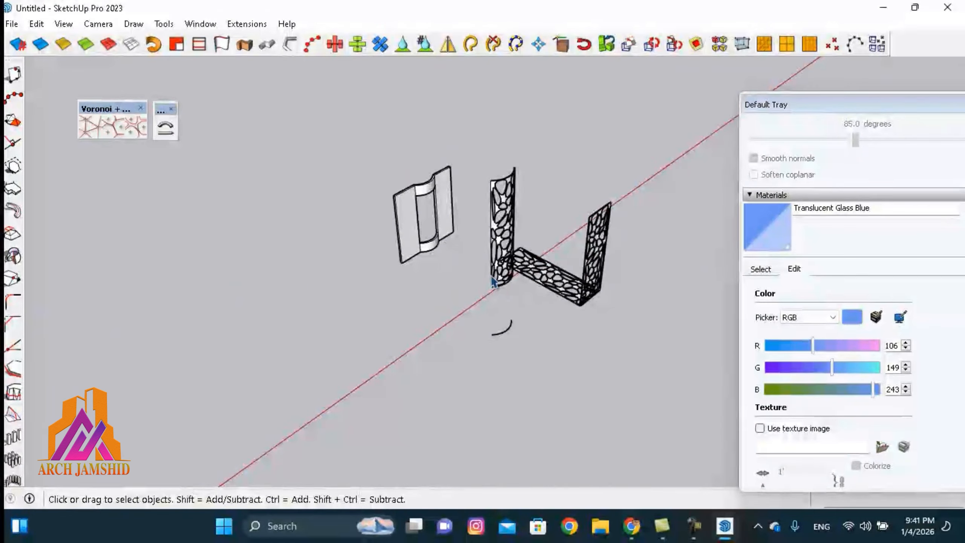
pyautogui.scroll(5, 499, 304)
pyautogui.moveTo(515, 340); pyautogui.dragTo(563, 335, button='middle')
pyautogui.click(562, 335)
pyautogui.scroll(-3, 574, 334)
pyautogui.moveTo(342, 334); pyautogui.dragTo(251, 323, button='middle')
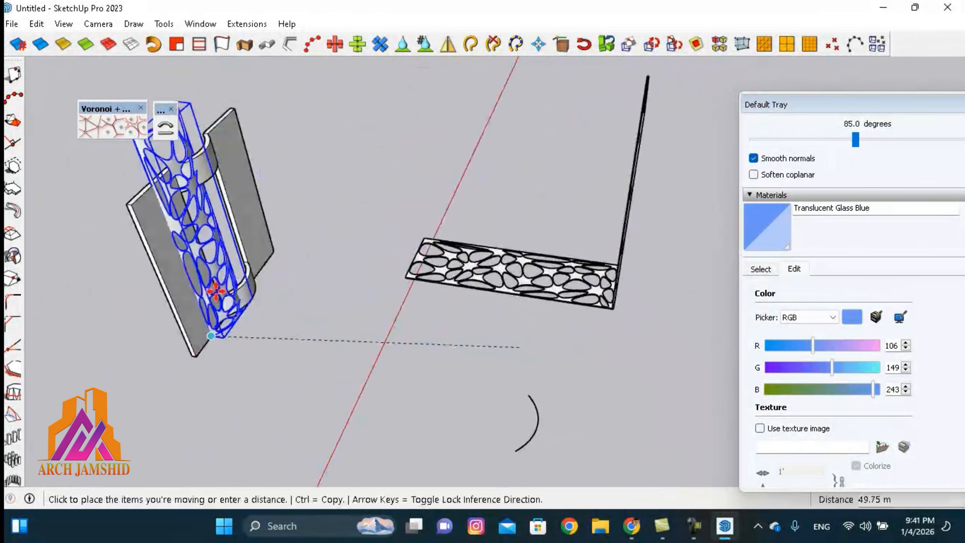
pyautogui.scroll(-3, 516, 177)
pyautogui.scroll(7, 347, 230)
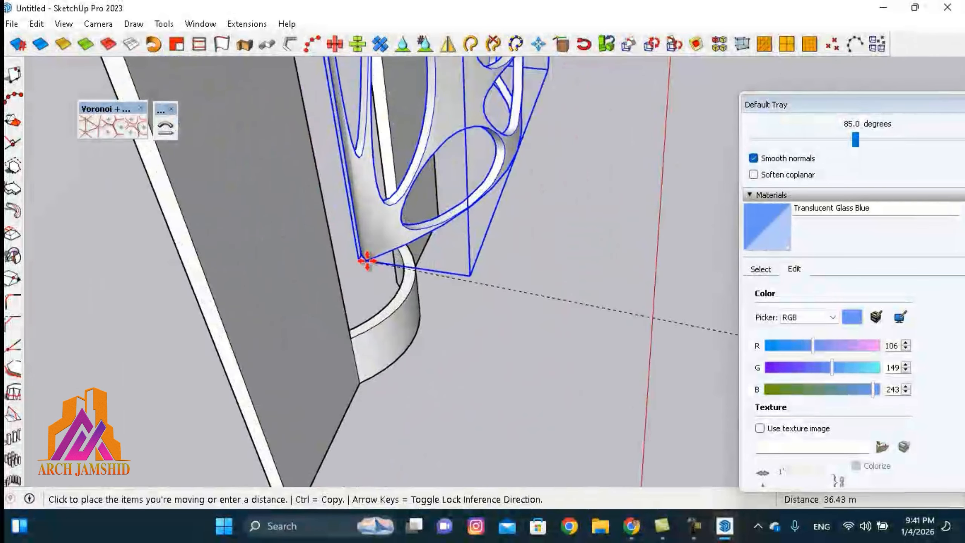
pyautogui.click(367, 261)
# Step: Align the bent panel's lower corner with the endpoint at the bottom corner of the wall's curved opening
pyautogui.scroll(-4, 371, 266)
pyautogui.moveTo(532, 365); pyautogui.dragTo(440, 388, button='middle')
pyautogui.scroll(2, 391, 279)
pyautogui.scroll(4, 375, 223)
pyautogui.click(381, 209)
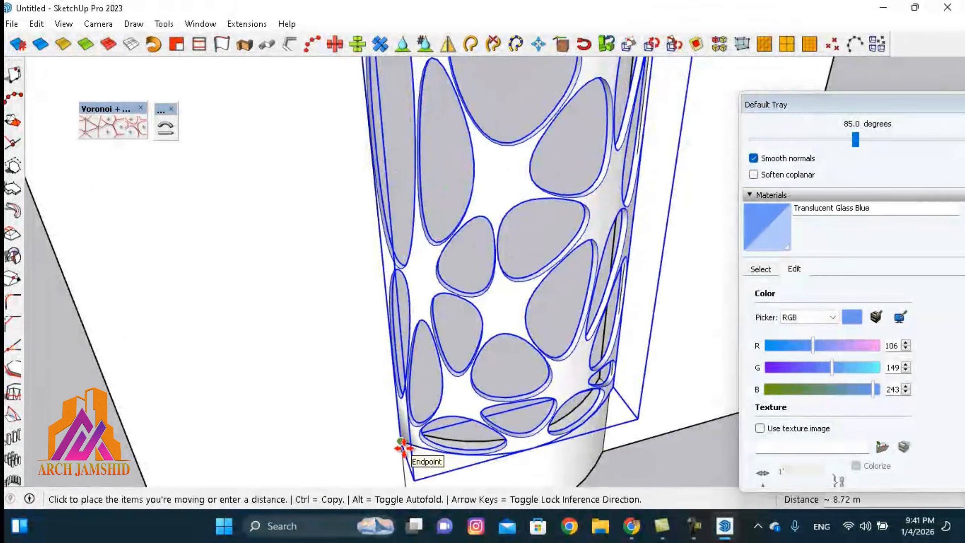
pyautogui.click(402, 446)
# Step: Scale the bent panel's height down along the blue axis so it fits the wall's curved opening
pyautogui.scroll(-5, 404, 444)
pyautogui.moveTo(501, 357); pyautogui.dragTo(469, 420, button='middle')
pyautogui.press('s')
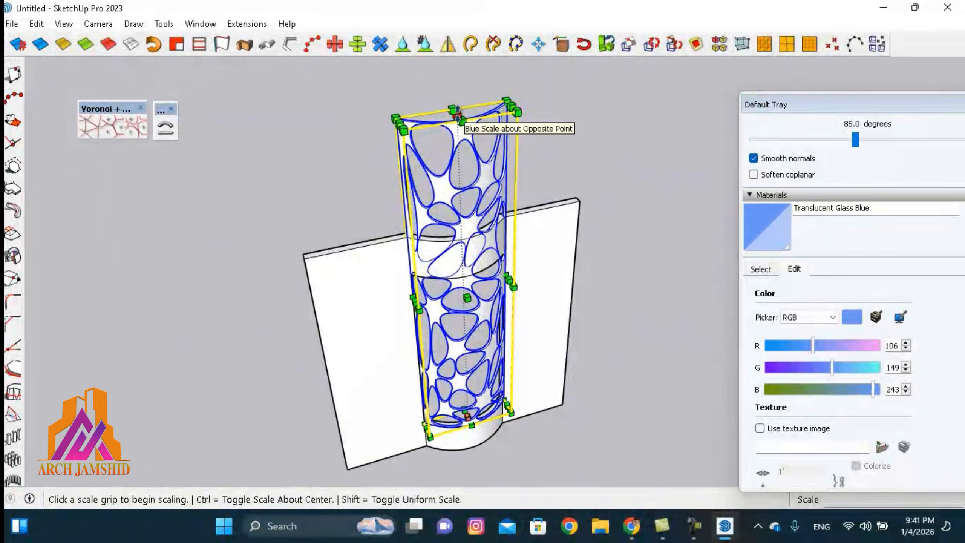
pyautogui.click(459, 116)
pyautogui.moveTo(562, 445); pyautogui.dragTo(511, 437, button='middle')
pyautogui.scroll(4, 505, 312)
pyautogui.moveTo(505, 312); pyautogui.dragTo(439, 469, button='middle')
pyautogui.scroll(-4, 477, 437)
pyautogui.moveTo(477, 437); pyautogui.dragTo(467, 329, button='middle')
pyautogui.scroll(4, 411, 307)
pyautogui.scroll(-5, 412, 307)
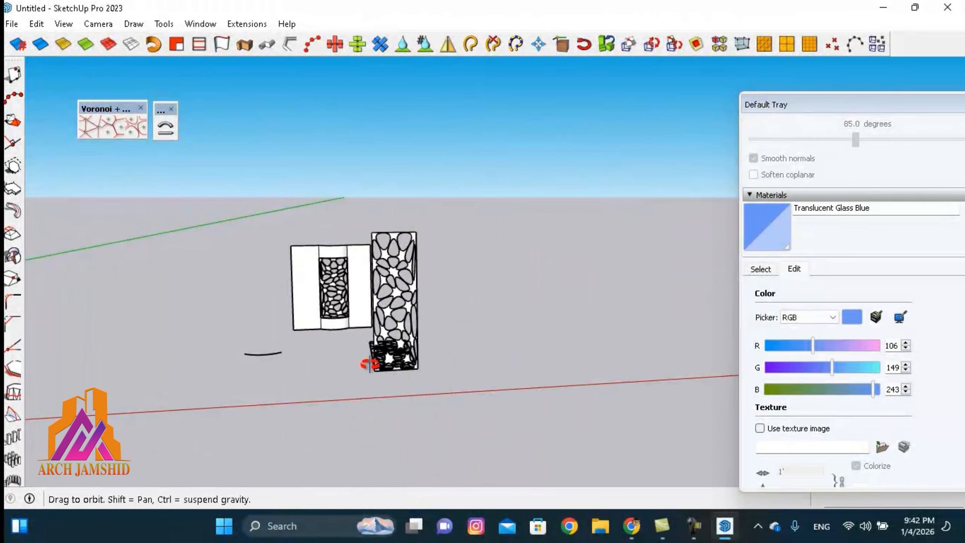
# Step: Move the upright flat lattice panel along the red axis to the ground in front of the building with the curved base
pyautogui.moveTo(371, 362); pyautogui.dragTo(405, 344, button='middle')
pyautogui.click(400, 337)
pyautogui.scroll(-4, 270, 363)
pyautogui.scroll(6, 553, 319)
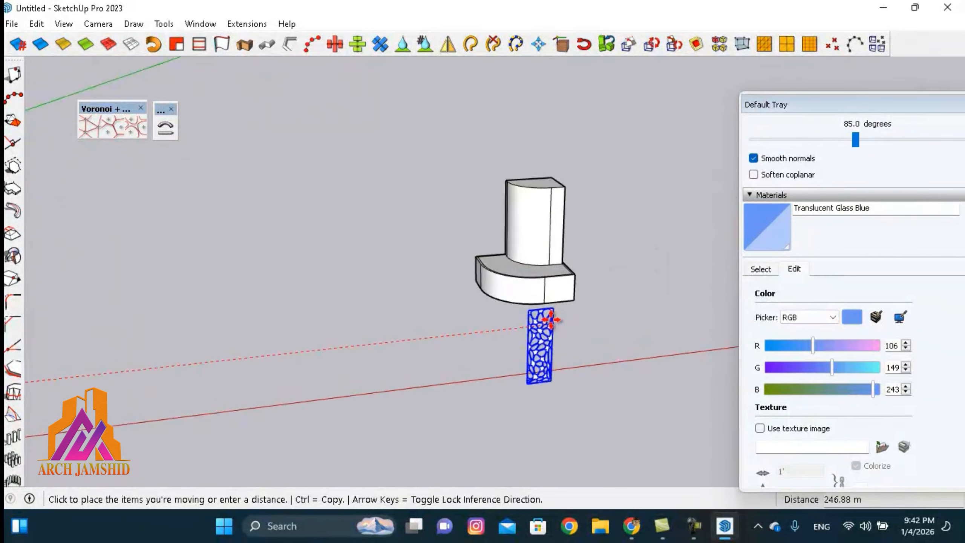
pyautogui.moveTo(542, 401)
pyautogui.mouseDown(button='middle')
pyautogui.moveTo(560, 284)
pyautogui.moveTo(586, 351)
pyautogui.moveTo(547, 383)
pyautogui.mouseUp(button='middle')
pyautogui.scroll(-4, 562, 289)
pyautogui.scroll(3, 441, 290)
pyautogui.scroll(4, 581, 417)
# Step: Rotate the upright lattice panel 90 degrees in its own plane so it lies lengthwise along the red axis
pyautogui.press('q')
pyautogui.click(546, 374)
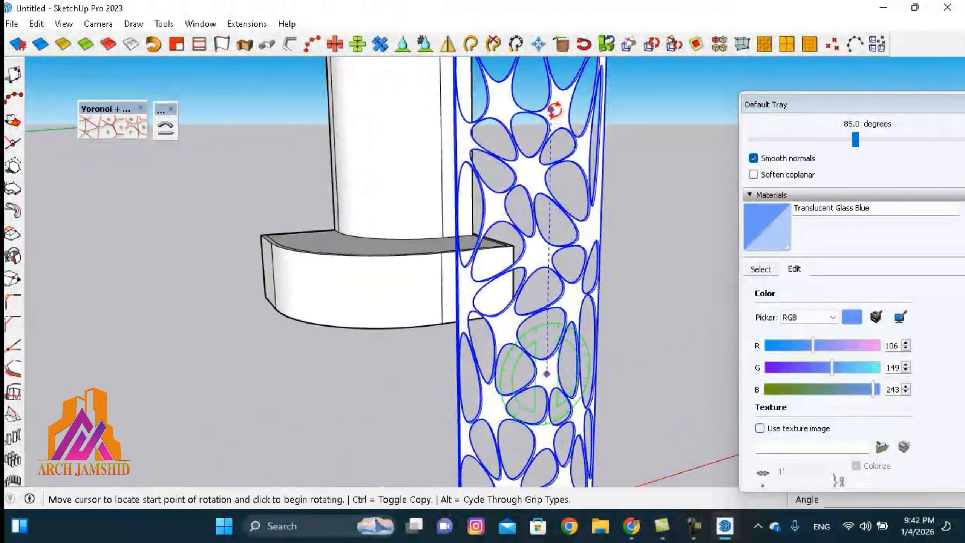
pyautogui.click(552, 109)
pyautogui.write('90')
pyautogui.press('Return')
pyautogui.press('space')
# Step: Copy the curved bottom edge of the building's base, including its straight ends, to the empty ground in front
pyautogui.scroll(-4, 396, 274)
pyautogui.moveTo(320, 266); pyautogui.dragTo(344, 309, button='middle')
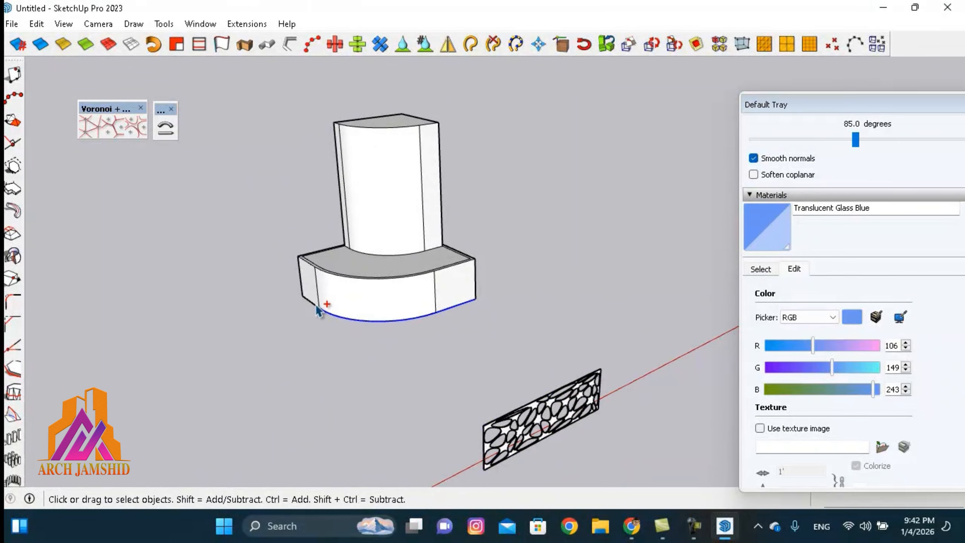
pyautogui.press('ctrl')
pyautogui.click(340, 347)
pyautogui.press('space')
pyautogui.scroll(-4, 340, 347)
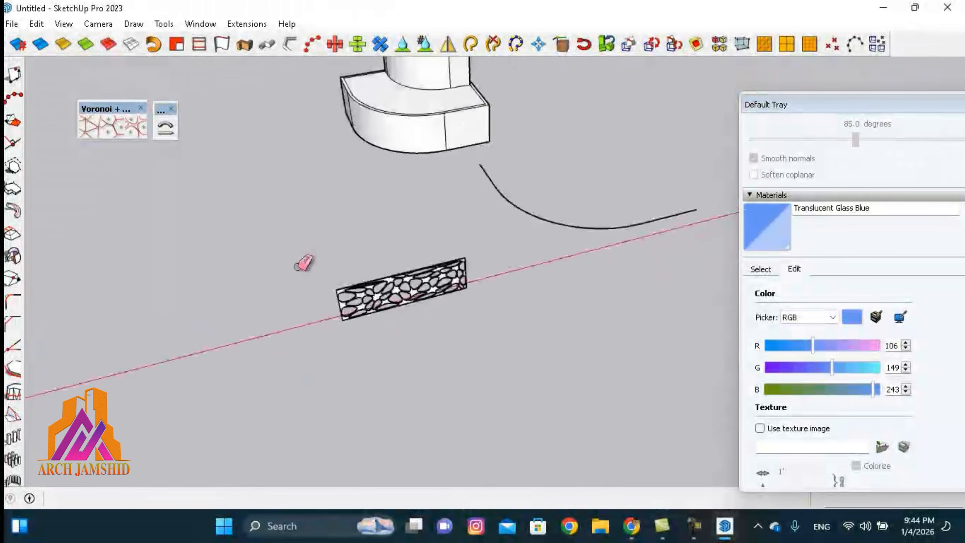
# Step: Draw a line about 30.52 m long between the end midpoints of the panel's top face, parallel to the red axis
pyautogui.moveTo(304, 264); pyautogui.dragTo(584, 254, button='middle')
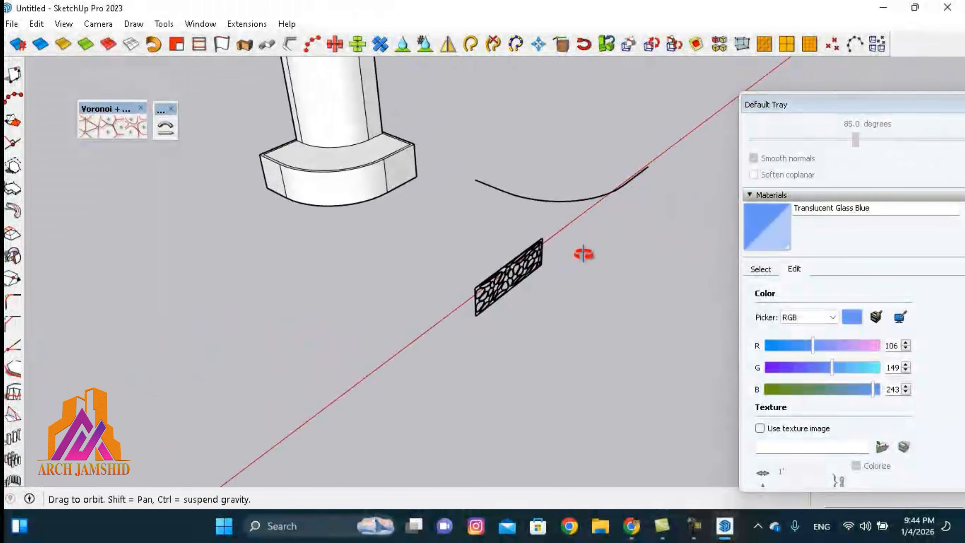
pyautogui.scroll(4, 523, 245)
pyautogui.scroll(5, 462, 330)
pyautogui.press('l')
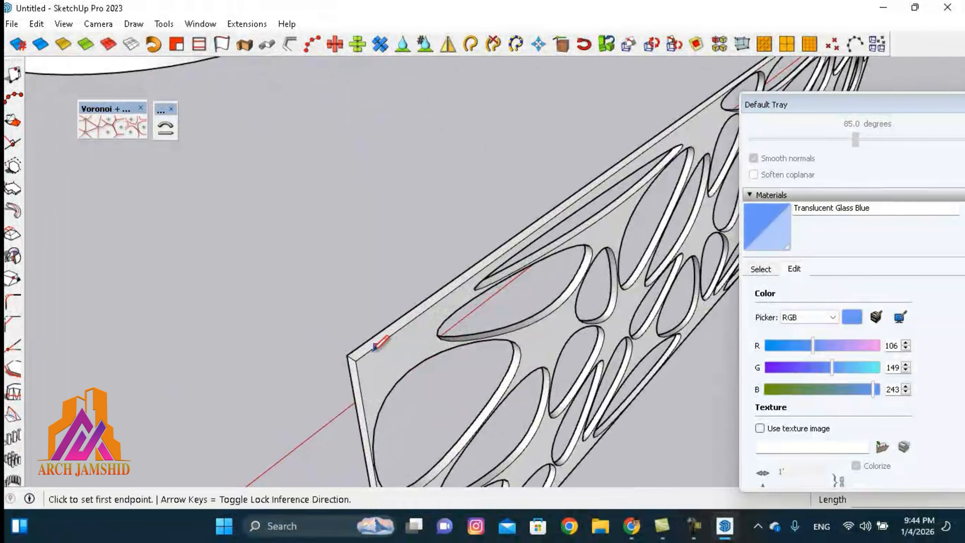
pyautogui.scroll(3, 346, 357)
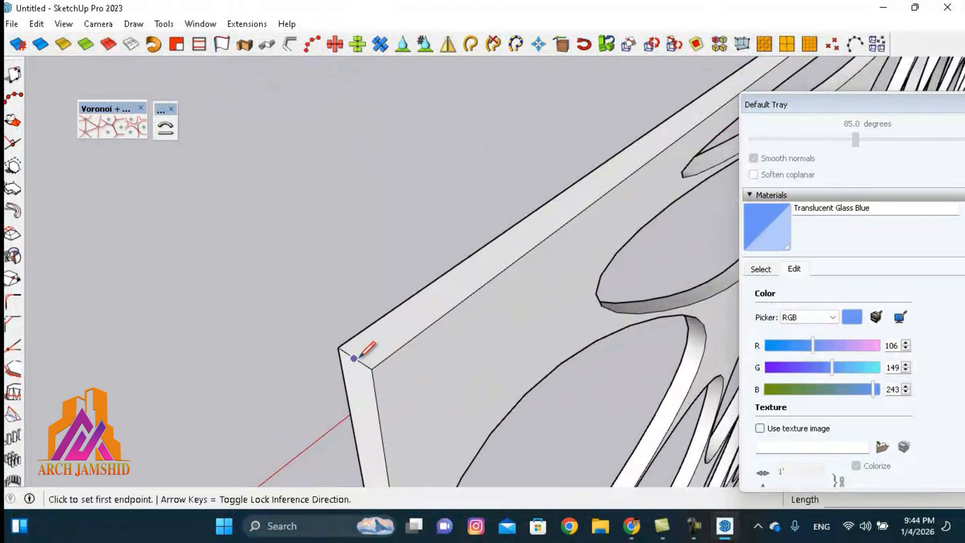
pyautogui.scroll(-8, 359, 354)
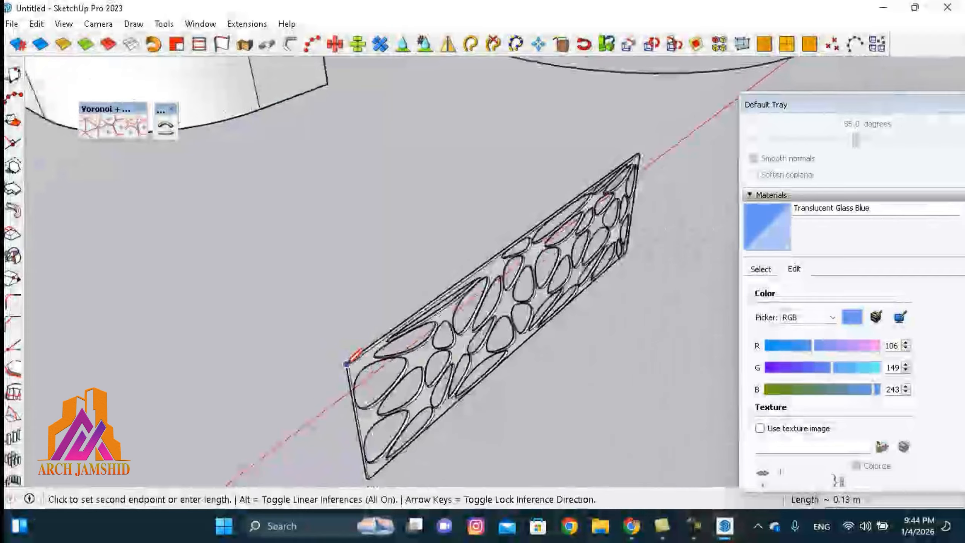
pyautogui.scroll(6, 564, 216)
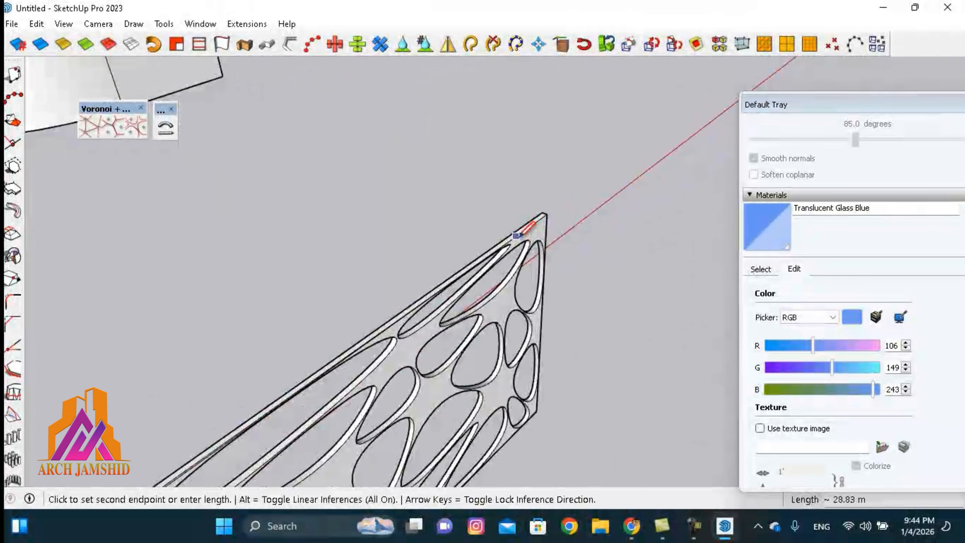
pyautogui.scroll(2, 538, 225)
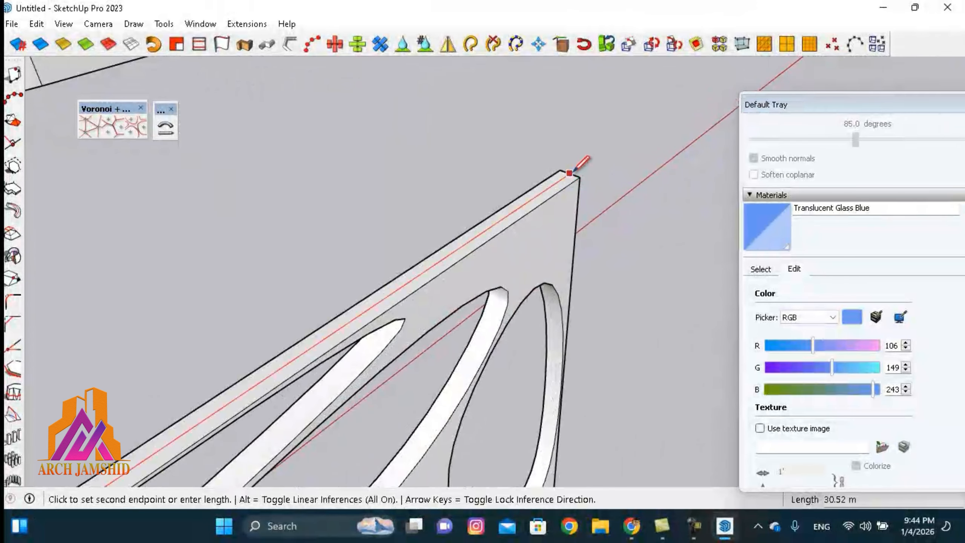
pyautogui.press('space')
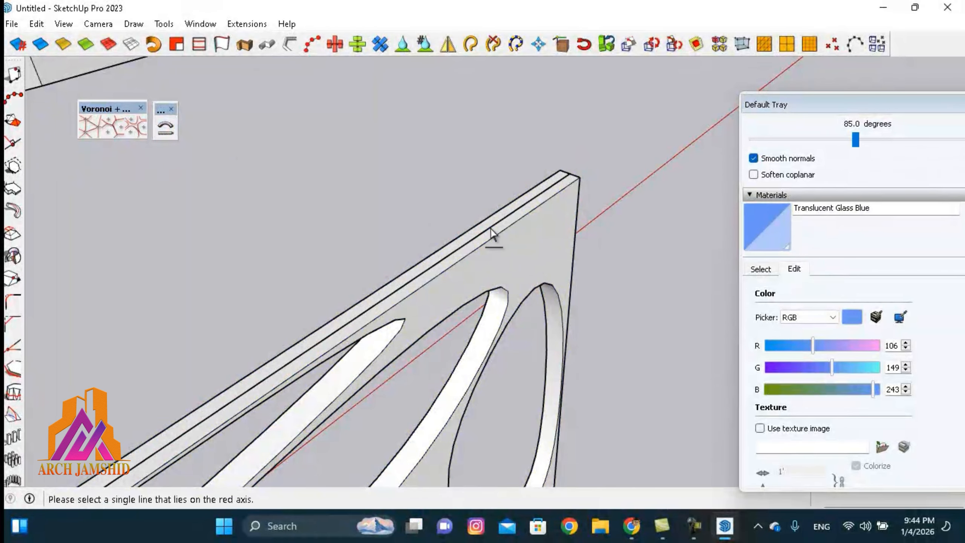
# Step: Bend the lengthwise lattice panel with Shape Bender from its top line to the copied base curve
pyautogui.click(458, 248)
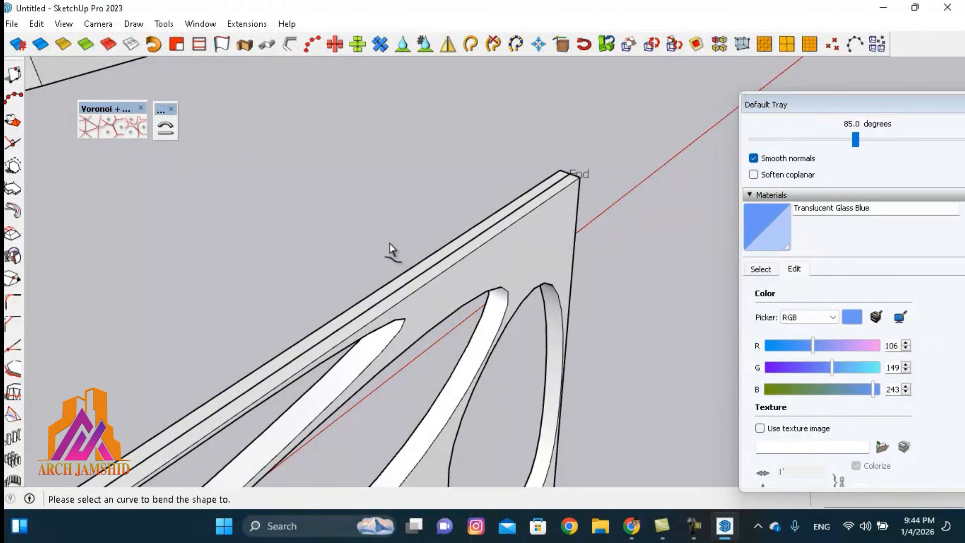
pyautogui.scroll(-5, 389, 242)
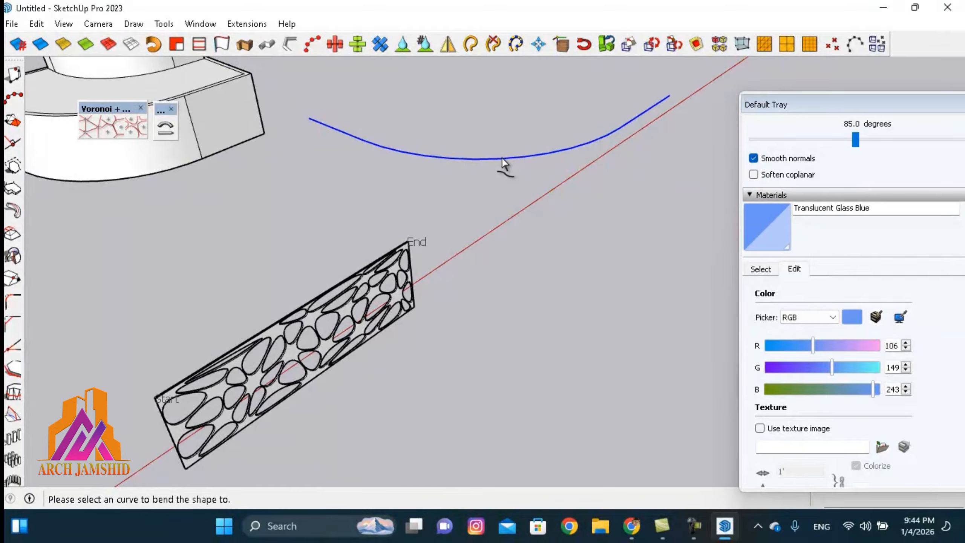
pyautogui.click(502, 158)
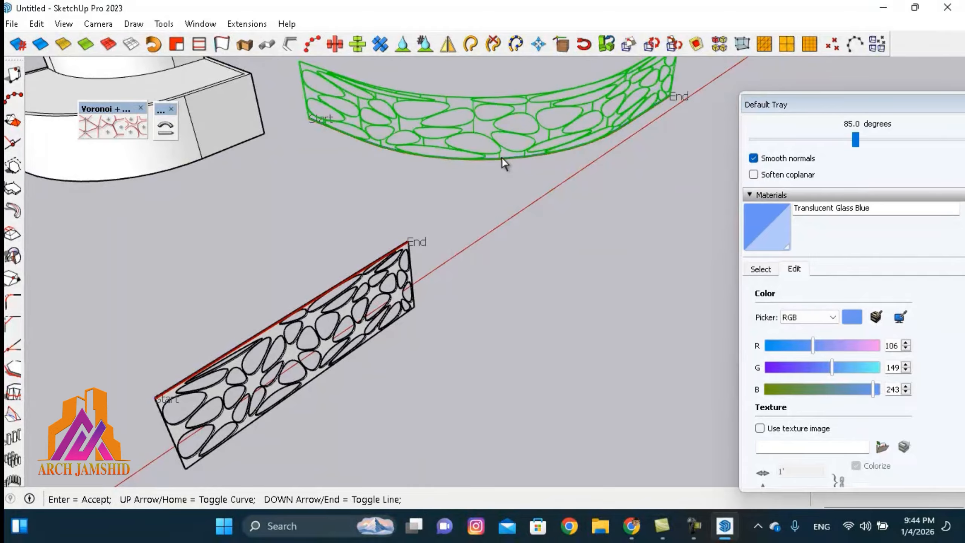
pyautogui.press('Return')
pyautogui.scroll(-6, 484, 220)
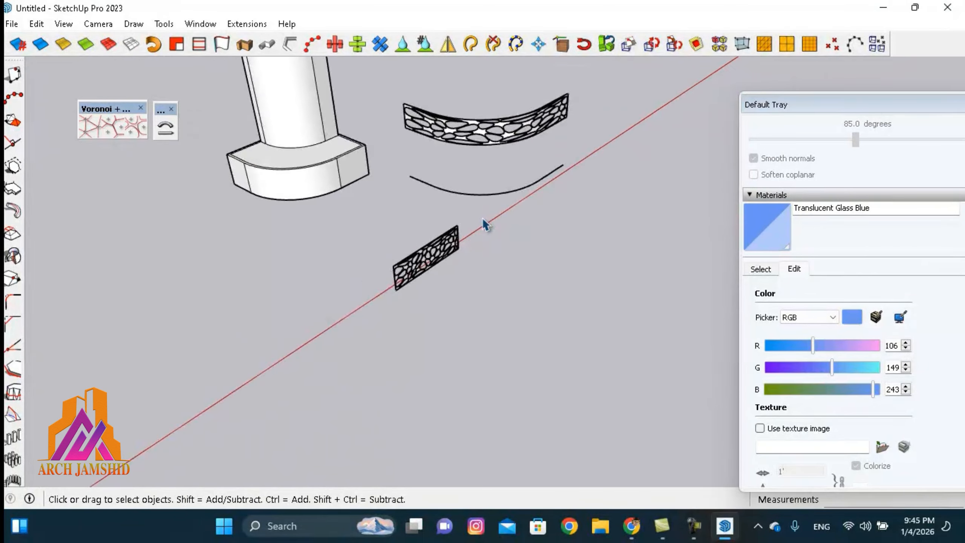
# Step: Move the bent panel by its lower end corner onto the bottom corner of the building's curved base
pyautogui.moveTo(483, 220); pyautogui.dragTo(563, 224, button='middle')
pyautogui.scroll(4, 449, 168)
pyautogui.click(426, 161)
pyautogui.scroll(4, 406, 188)
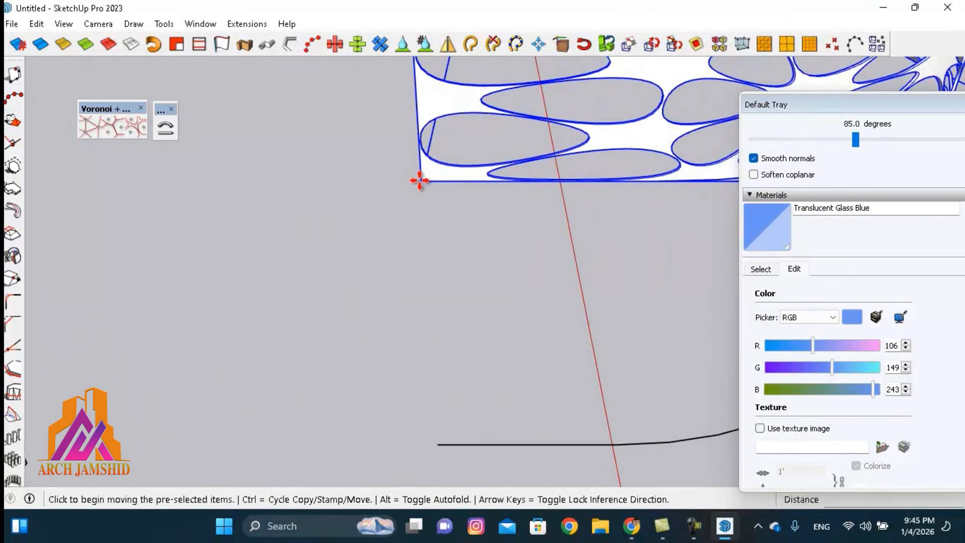
pyautogui.click(420, 181)
pyautogui.scroll(-9, 447, 171)
pyautogui.scroll(5, 247, 284)
pyautogui.scroll(3, 246, 283)
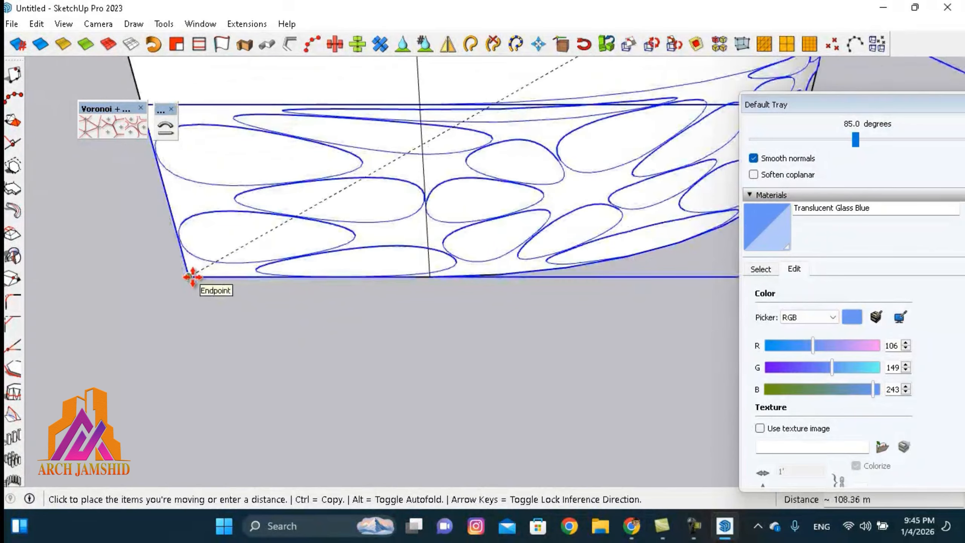
pyautogui.click(191, 276)
# Step: Shift the bent panel by about 0.10 m at the base's bottom corner to line it up with the base
pyautogui.moveTo(190, 276); pyautogui.dragTo(472, 255, button='middle')
pyautogui.scroll(3, 452, 354)
pyautogui.moveTo(401, 388); pyautogui.dragTo(504, 373, button='middle')
pyautogui.click(503, 374)
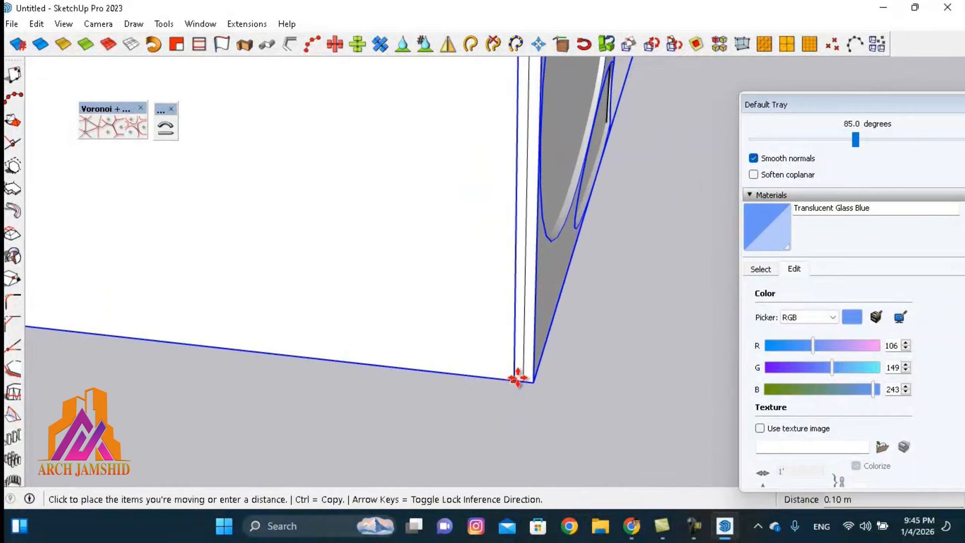
pyautogui.click(521, 377)
# Step: Scale the bent panel's height to match the top edge of the building's curved base
pyautogui.scroll(-6, 474, 411)
pyautogui.moveTo(471, 412); pyautogui.dragTo(266, 394, button='middle')
pyautogui.press('s')
pyautogui.click(478, 213)
pyautogui.click(457, 229)
pyautogui.press('space')
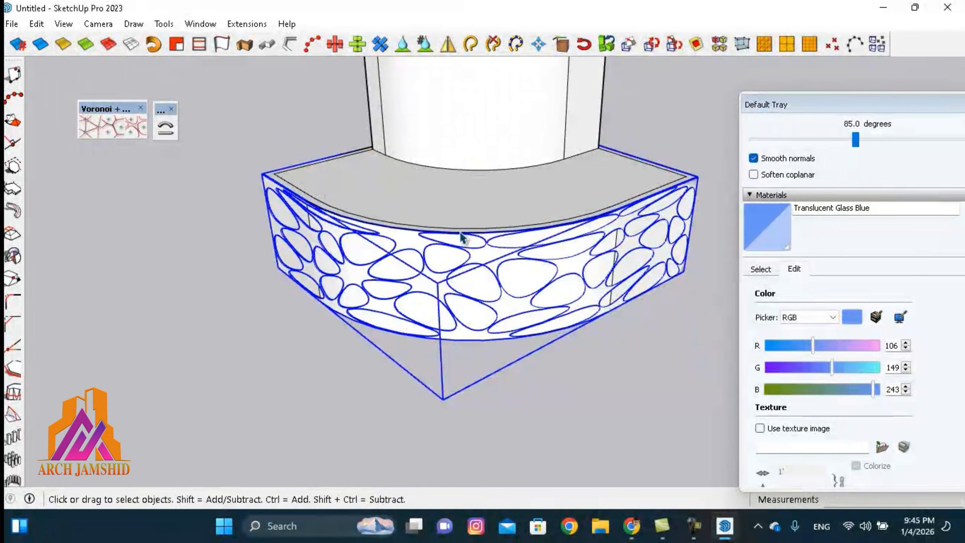
# Step: Delete the leftover bending geometry on the ground in front of the building
pyautogui.scroll(-4, 463, 238)
pyautogui.moveTo(463, 238); pyautogui.dragTo(437, 212, button='middle')
pyautogui.click(491, 375)
pyautogui.press('Delete')
pyautogui.scroll(3, 522, 325)
pyautogui.scroll(3, 528, 255)
pyautogui.moveTo(543, 222); pyautogui.dragTo(580, 285, button='middle')
# Step: Paint the lattice on the building's curved base with Color M03 from the Colors material collection
pyautogui.press('b')
pyautogui.scroll(5, 865, 243)
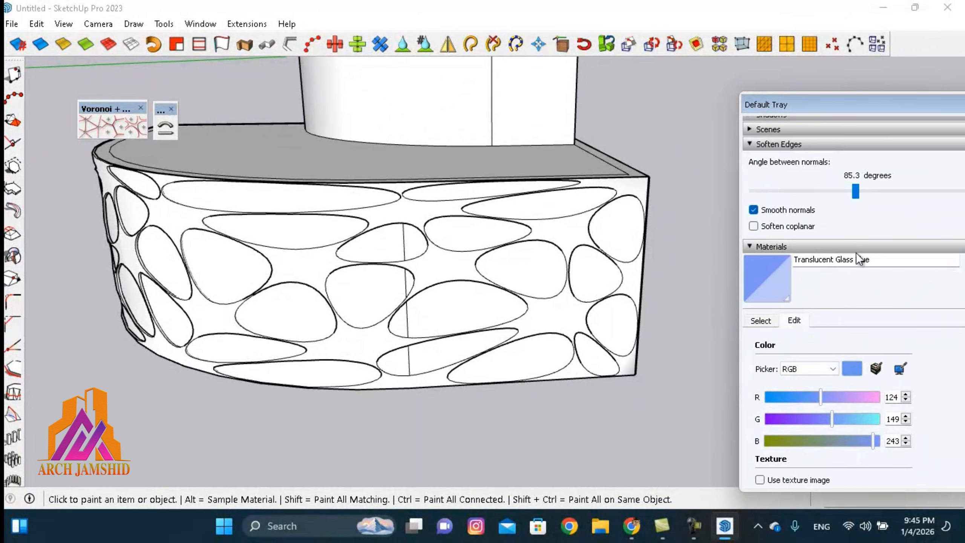
pyautogui.click(750, 286)
pyautogui.click(750, 286)
pyautogui.click(761, 359)
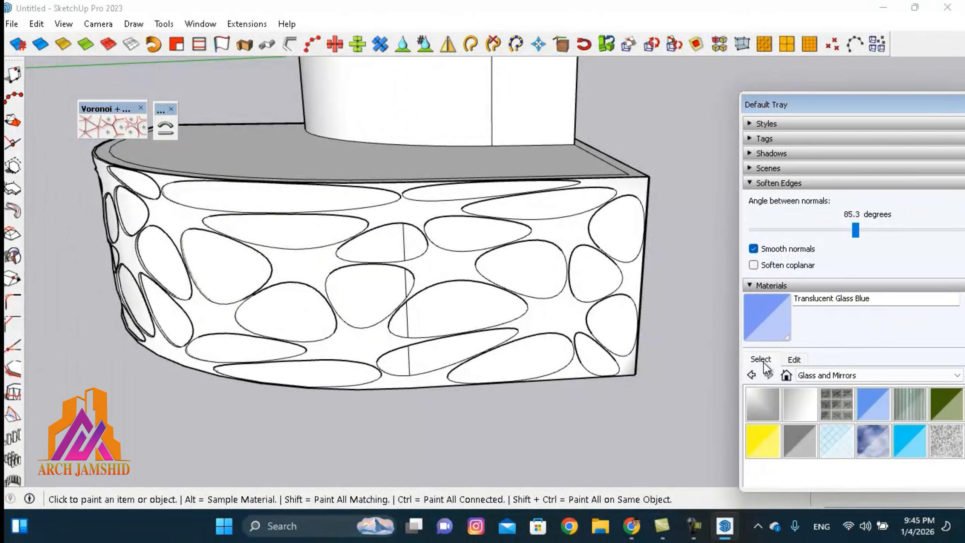
pyautogui.click(839, 375)
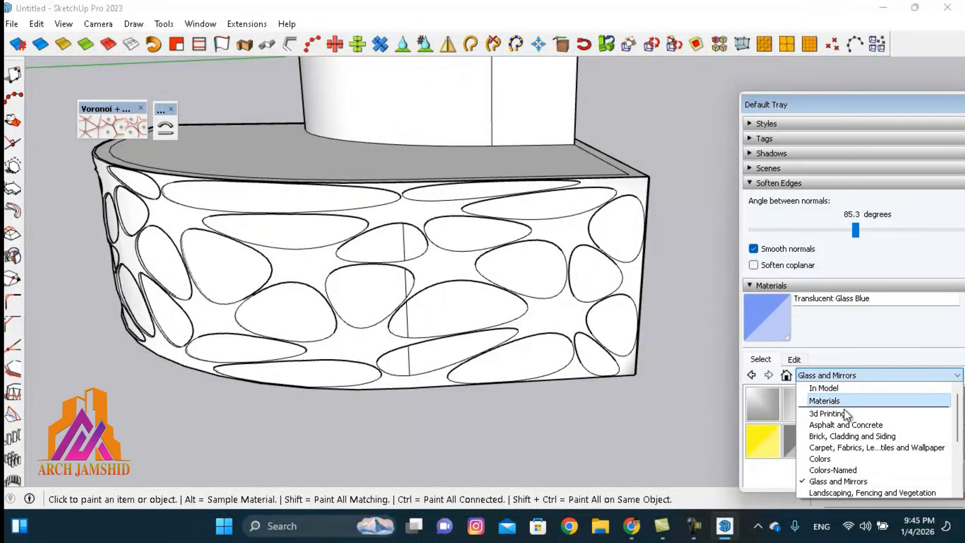
pyautogui.click(828, 450)
pyautogui.scroll(-10, 829, 439)
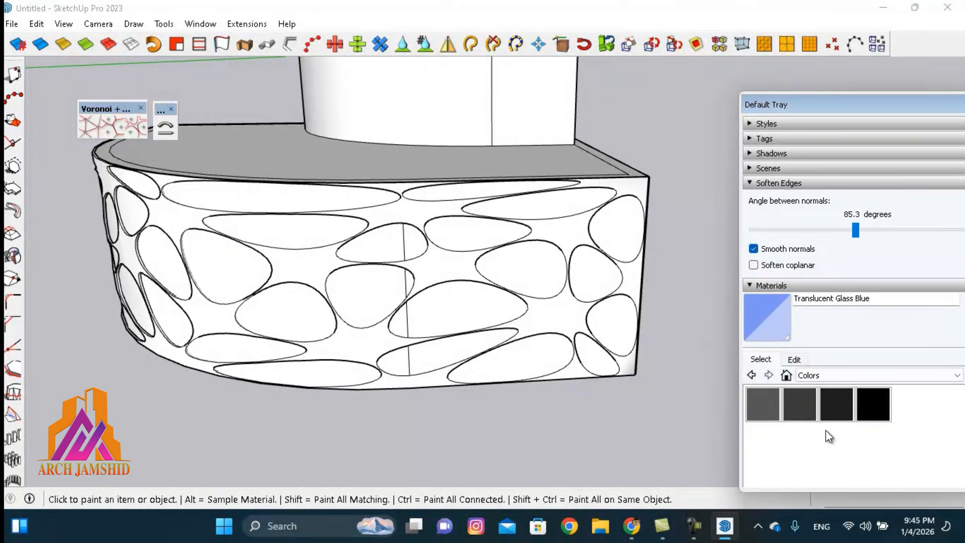
pyautogui.scroll(1, 830, 437)
pyautogui.click(877, 403)
pyautogui.click(573, 218)
pyautogui.moveTo(573, 218)
pyautogui.mouseDown(button='middle')
pyautogui.moveTo(498, 207)
pyautogui.moveTo(513, 260)
pyautogui.moveTo(710, 290)
pyautogui.moveTo(513, 284)
pyautogui.moveTo(642, 247)
pyautogui.moveTo(341, 332)
pyautogui.moveTo(399, 298)
pyautogui.moveTo(438, 312)
pyautogui.moveTo(443, 369)
pyautogui.moveTo(540, 332)
pyautogui.mouseUp(button='middle')
pyautogui.scroll(4, 505, 268)
pyautogui.scroll(-3, 532, 270)
pyautogui.press('space')
# Step: Open the list of material collections
pyautogui.scroll(2, 425, 435)
pyautogui.moveTo(422, 434); pyautogui.dragTo(484, 399, button='middle')
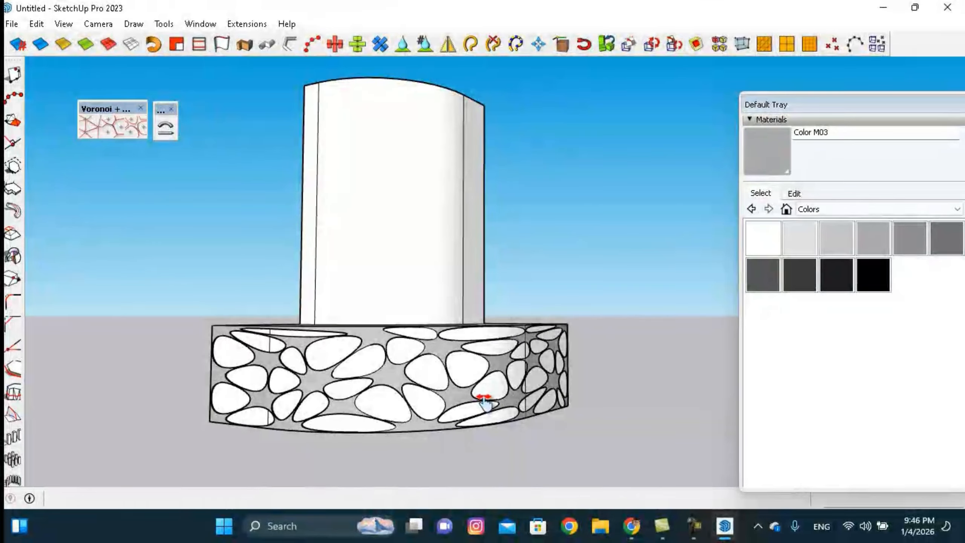
pyautogui.click(837, 209)
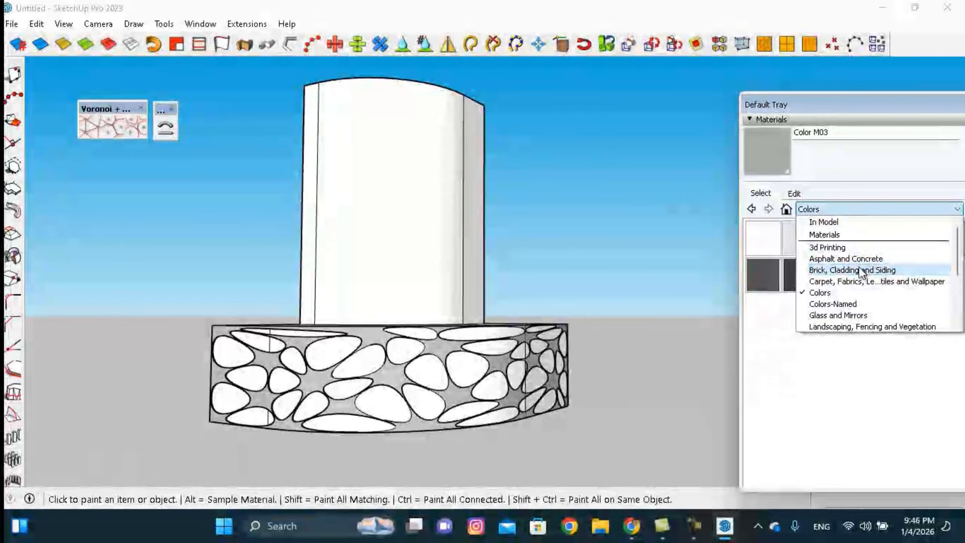